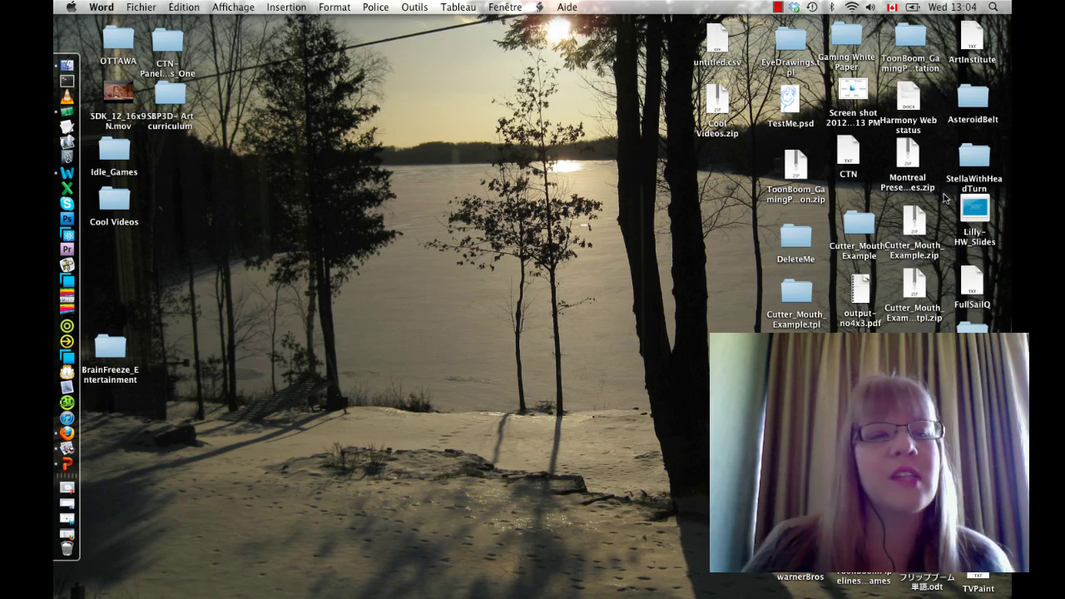
Step: Open a Finder window showing the Documents folder
{"action": "left_click", "coordinate": [69, 69]}
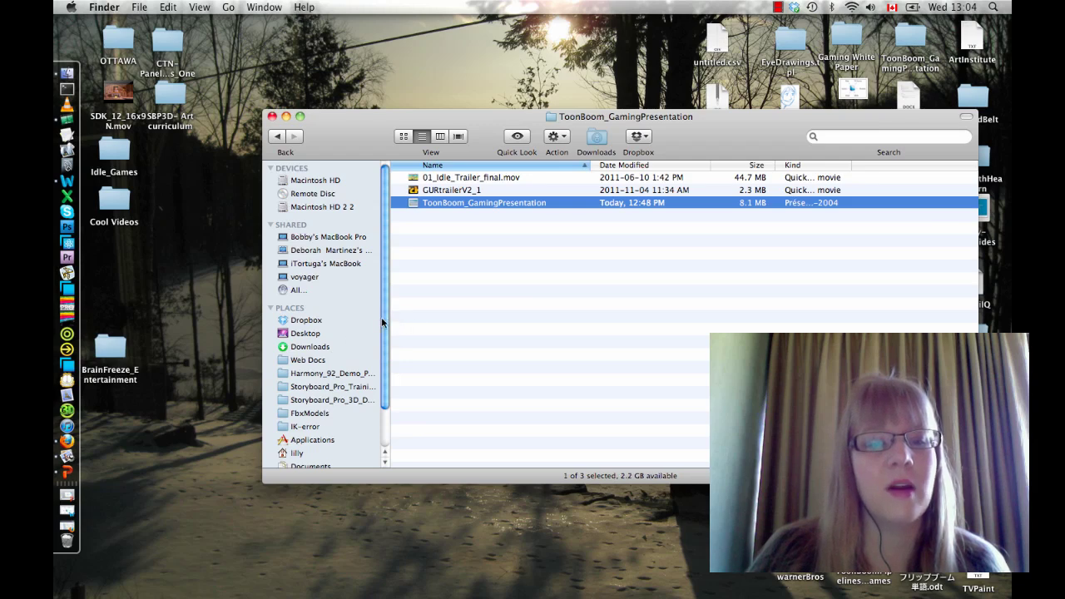
{"action": "scroll", "coordinate": [381, 321], "scroll_direction": "down", "scroll_amount": 3}
{"action": "left_click", "coordinate": [310, 421]}
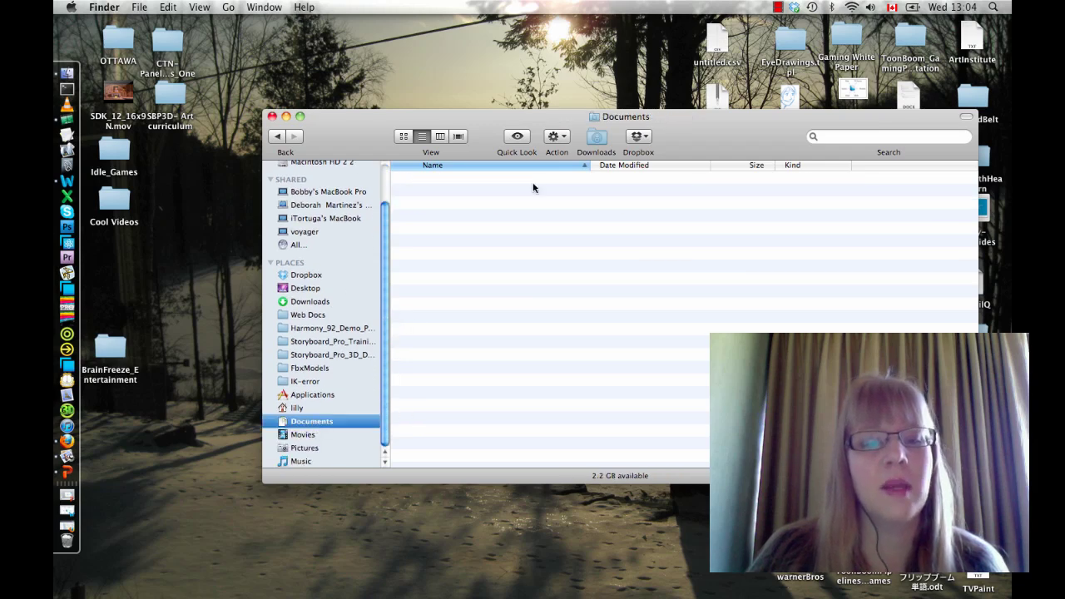
Step: Move and enlarge the Documents window, then select the SBP3D-Demo folder
{"action": "left_click_drag", "start_coordinate": [725, 114], "coordinate": [672, 75]}
{"action": "left_click_drag", "start_coordinate": [608, 50], "coordinate": [605, 51]}
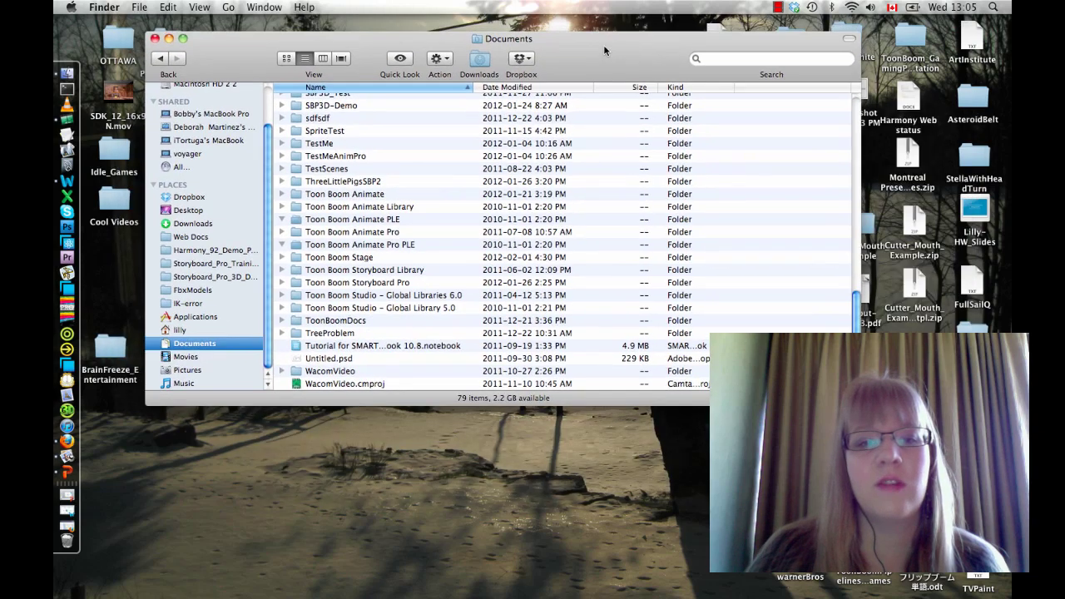
{"action": "left_click_drag", "start_coordinate": [857, 405], "coordinate": [894, 481]}
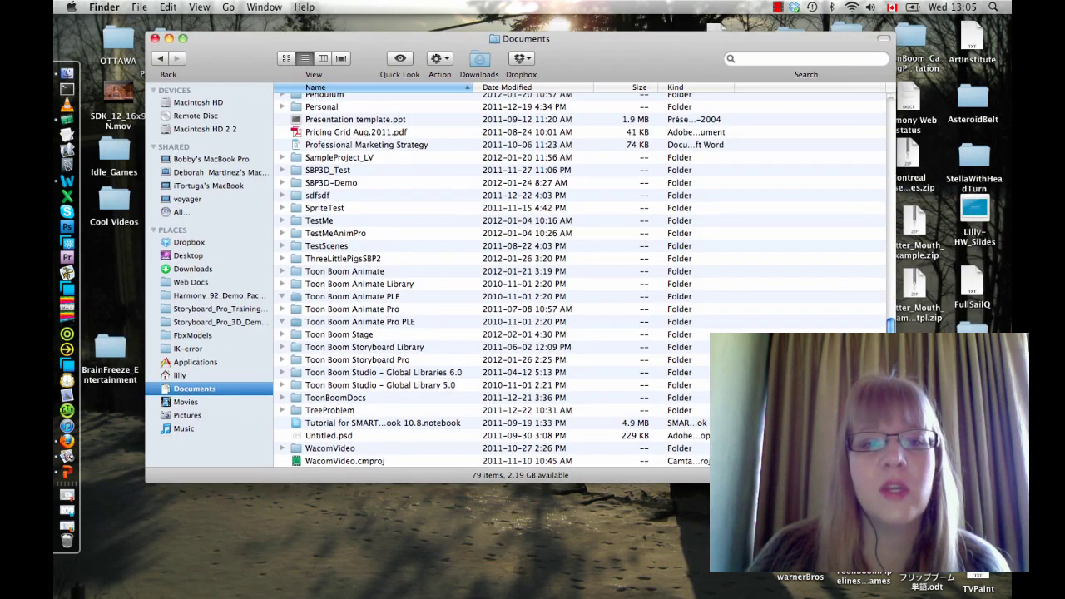
{"action": "left_click", "coordinate": [337, 184]}
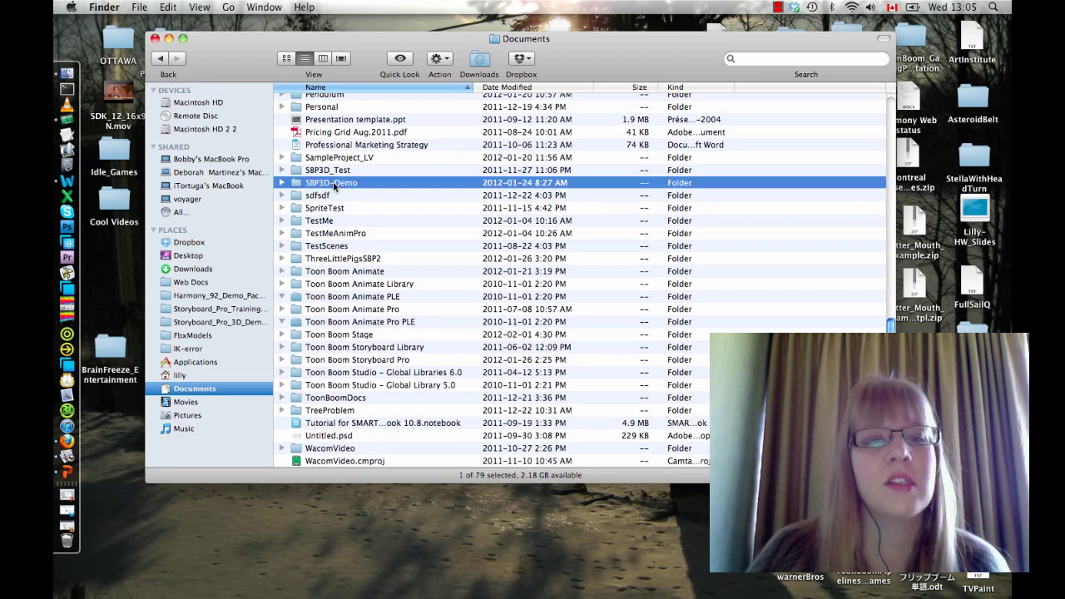
Step: Open SBP3D-Demo and inspect the elements folder and SBP3D-Demo.sboard files
{"action": "double_click", "coordinate": [333, 183]}
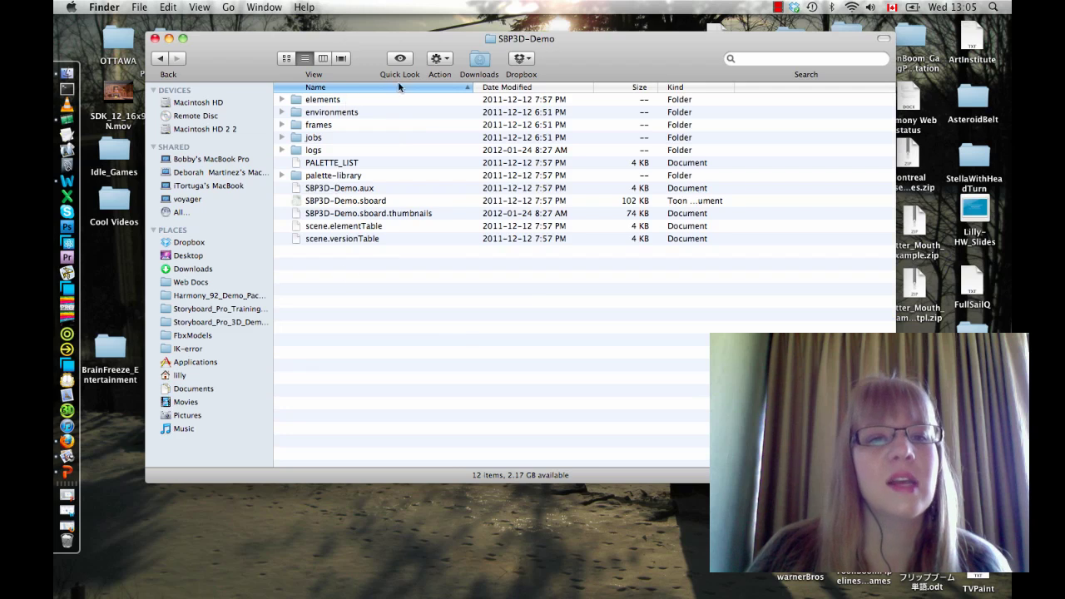
{"action": "left_click", "coordinate": [322, 100]}
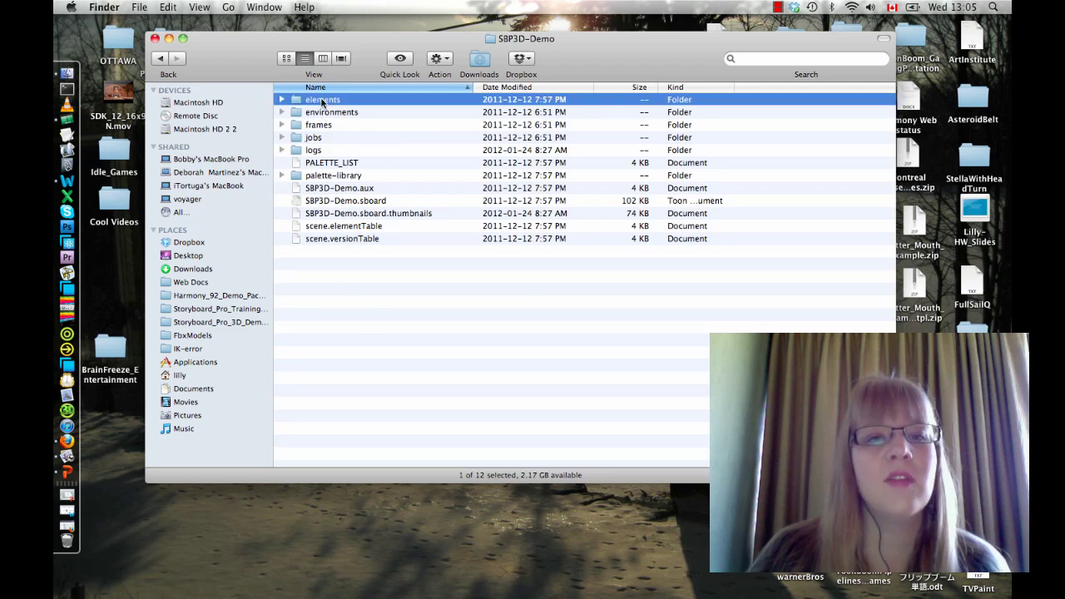
{"action": "left_click", "coordinate": [340, 212]}
{"action": "left_click", "coordinate": [341, 201]}
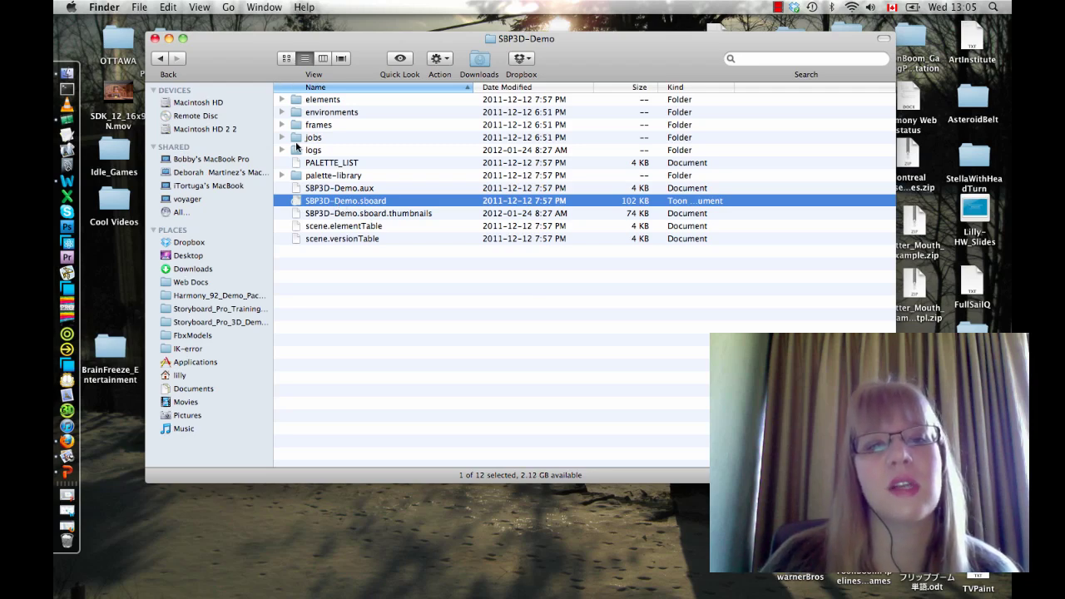
{"action": "double_click", "coordinate": [297, 102]}
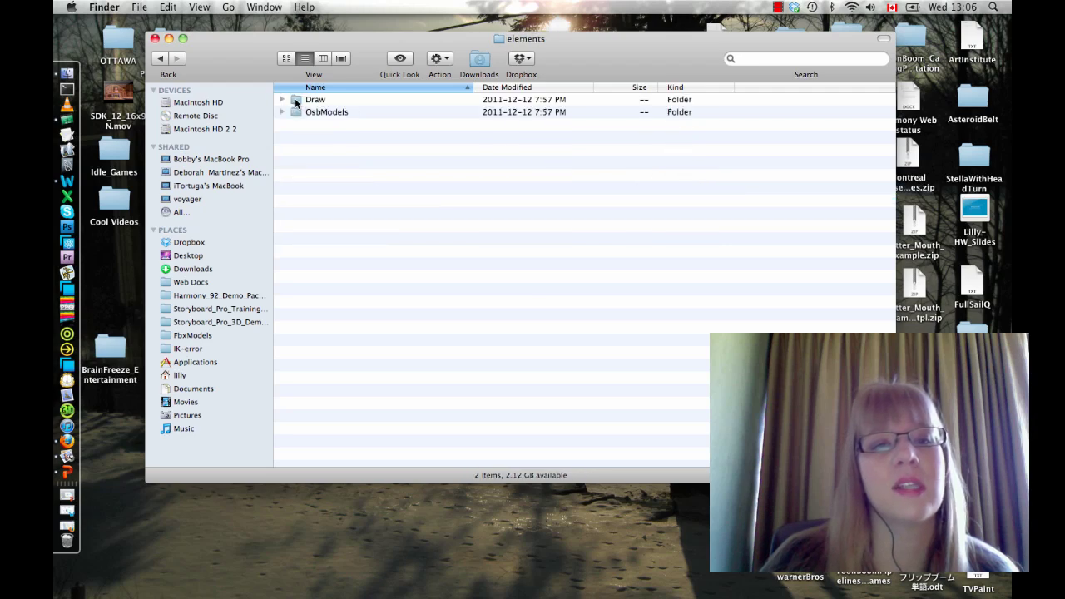
{"action": "double_click", "coordinate": [297, 102]}
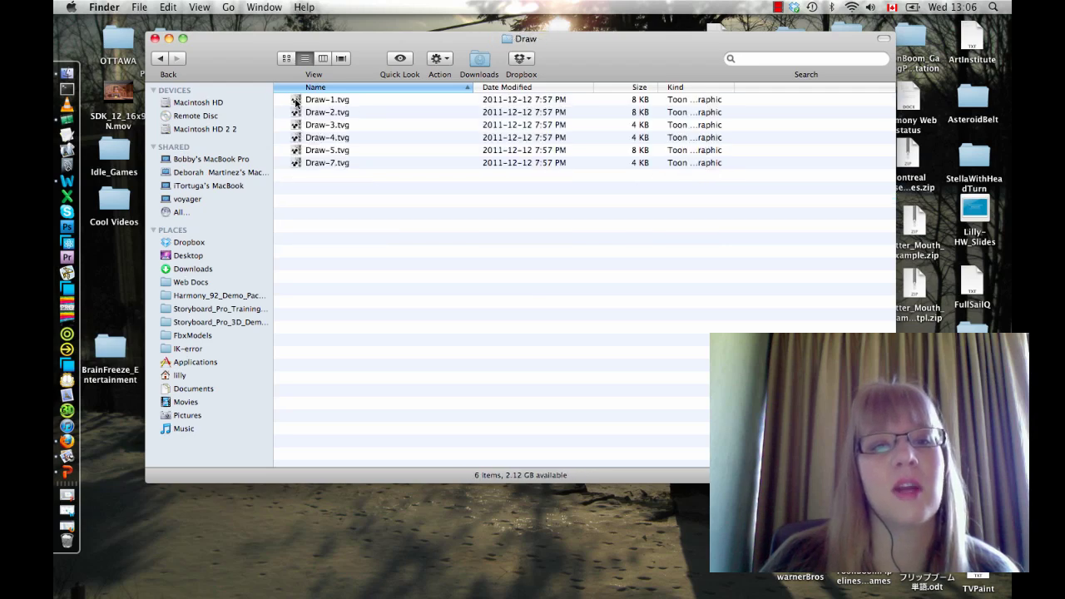
{"action": "left_click", "coordinate": [160, 58]}
{"action": "left_click", "coordinate": [159, 58]}
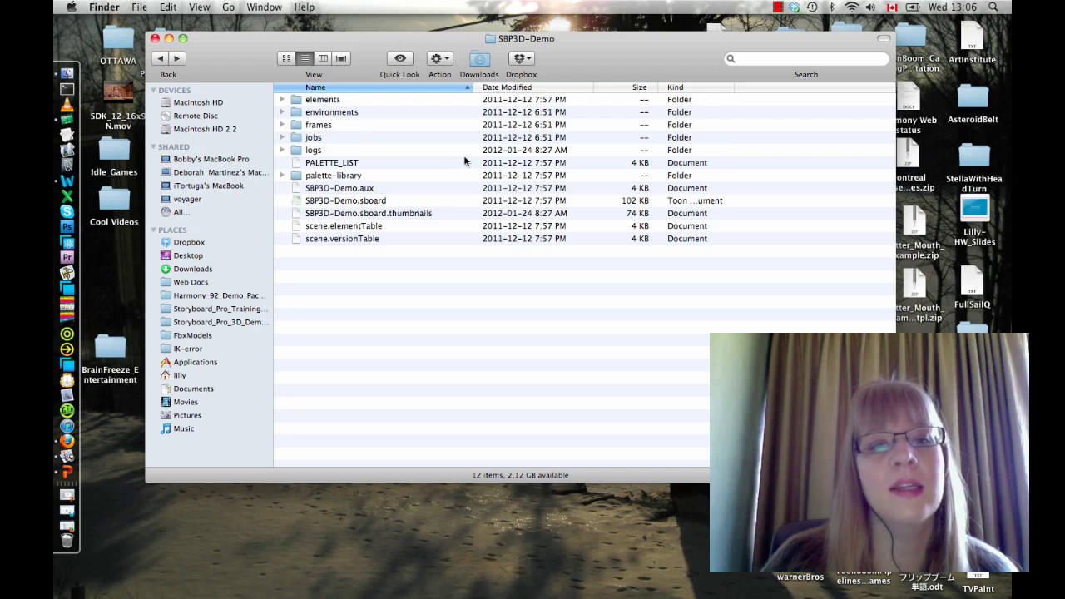
{"action": "left_click", "coordinate": [322, 127]}
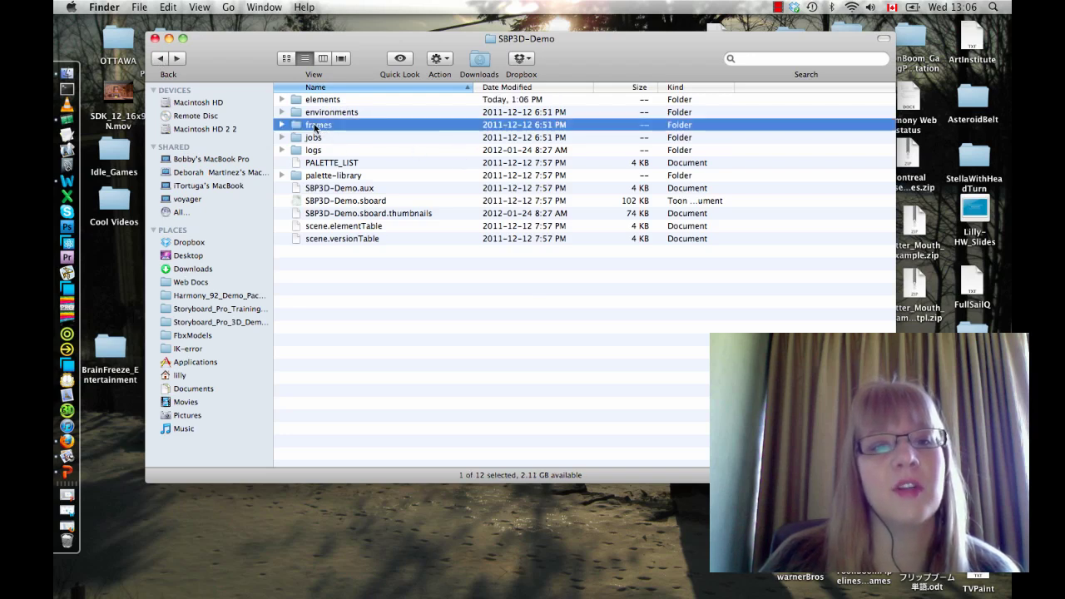
{"action": "double_click", "coordinate": [295, 125]}
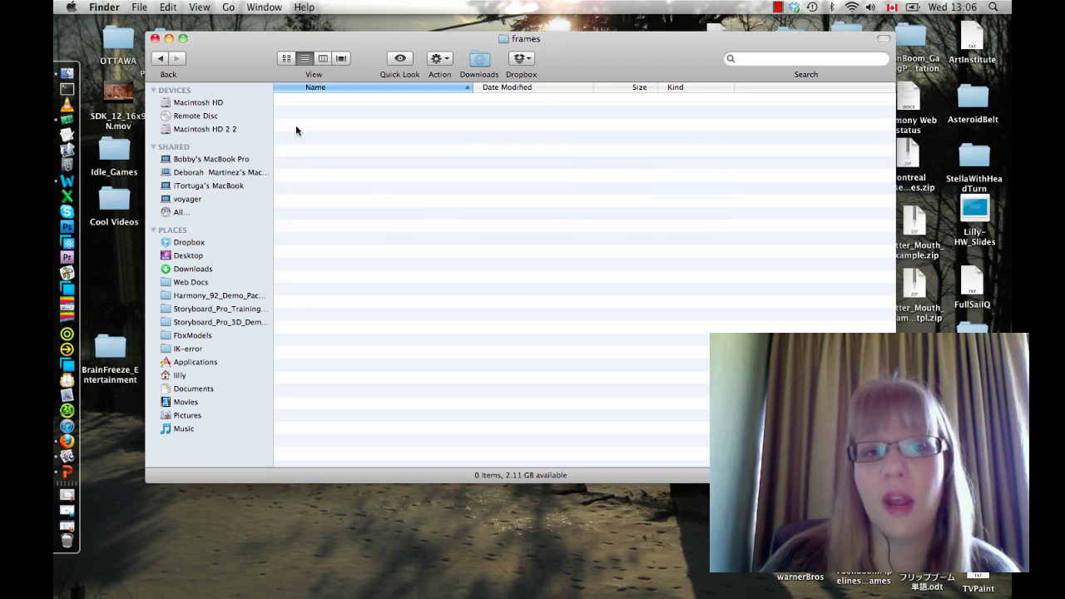
{"action": "left_click", "coordinate": [160, 59]}
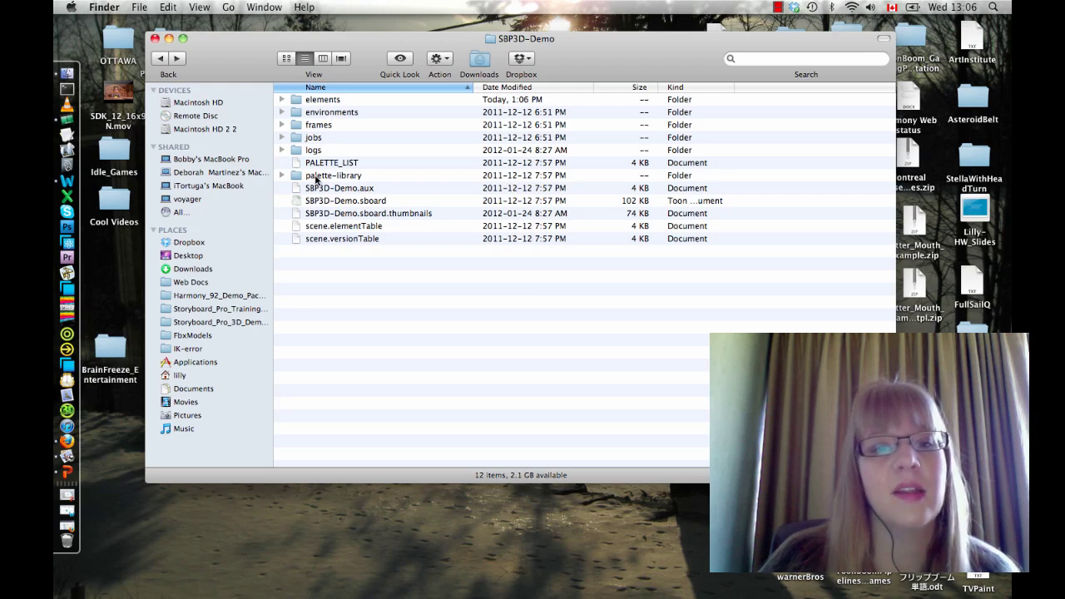
{"action": "left_click", "coordinate": [316, 178]}
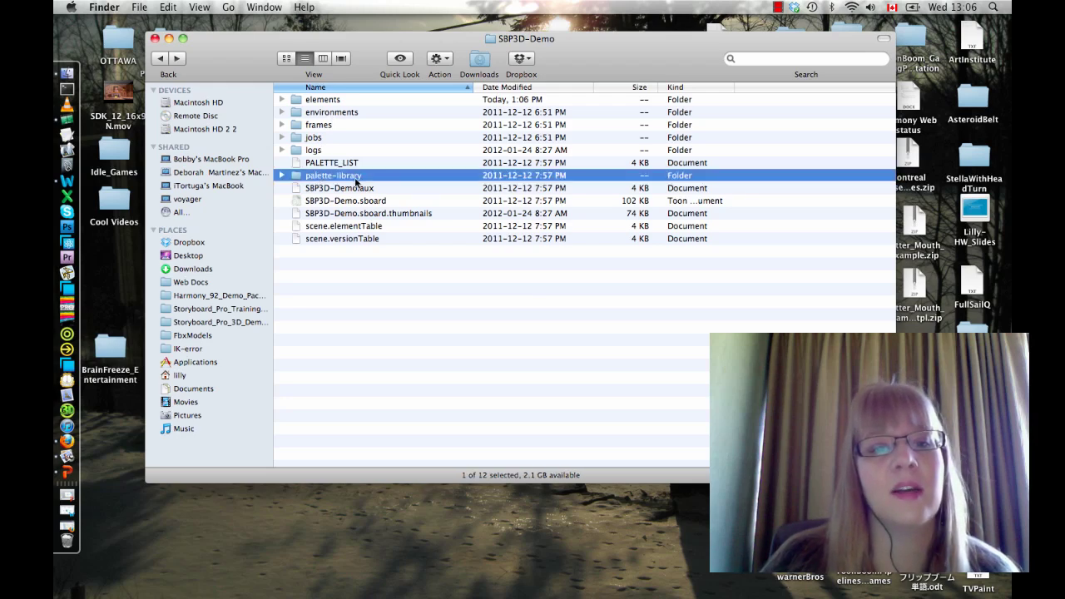
{"action": "double_click", "coordinate": [354, 180]}
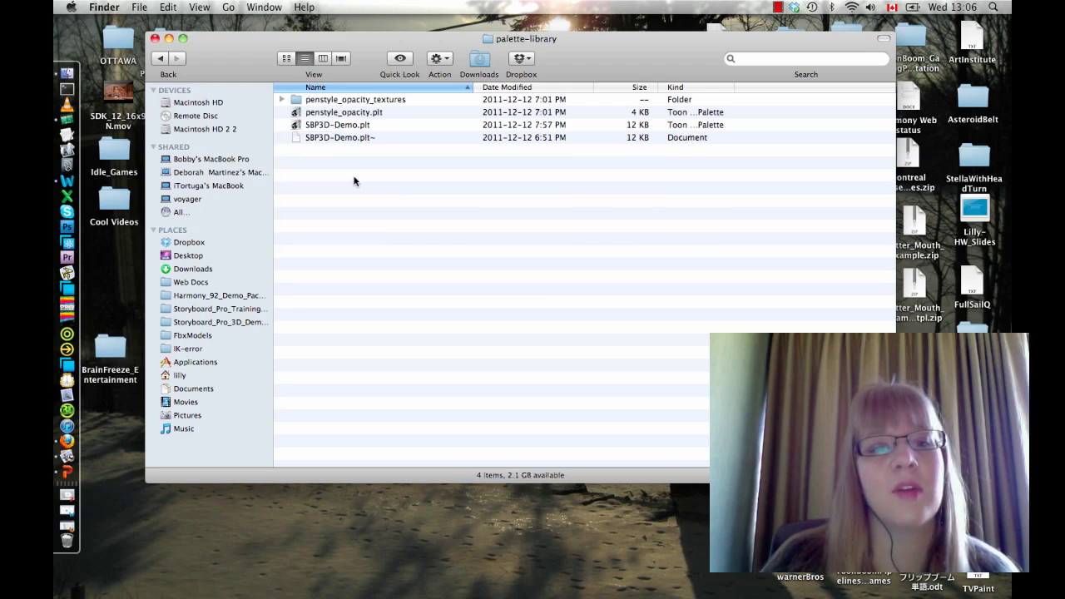
{"action": "left_click", "coordinate": [329, 115]}
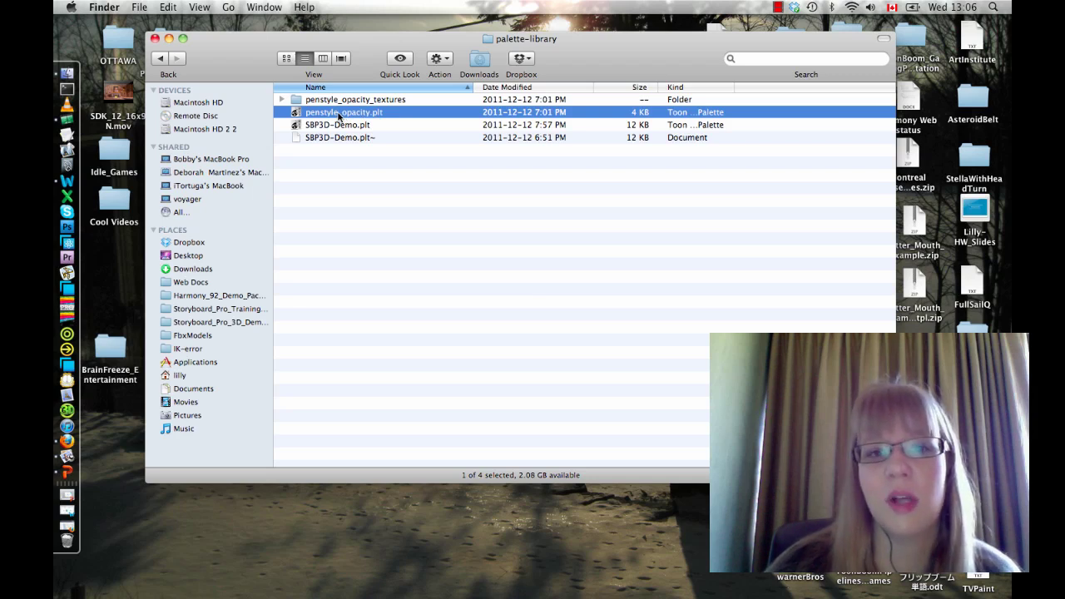
{"action": "left_click", "coordinate": [160, 60]}
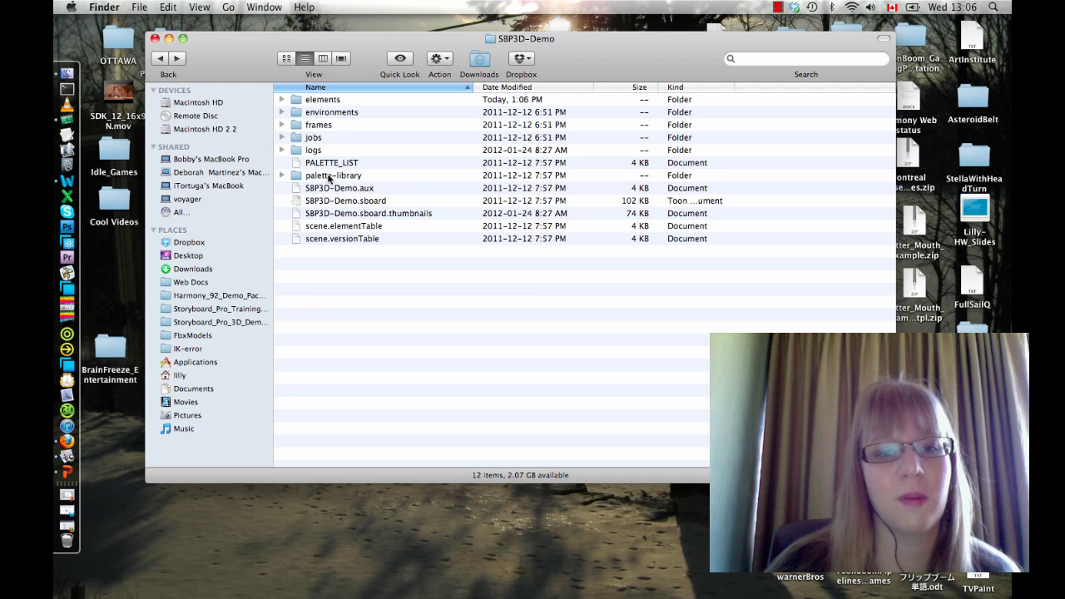
{"action": "left_click", "coordinate": [328, 129]}
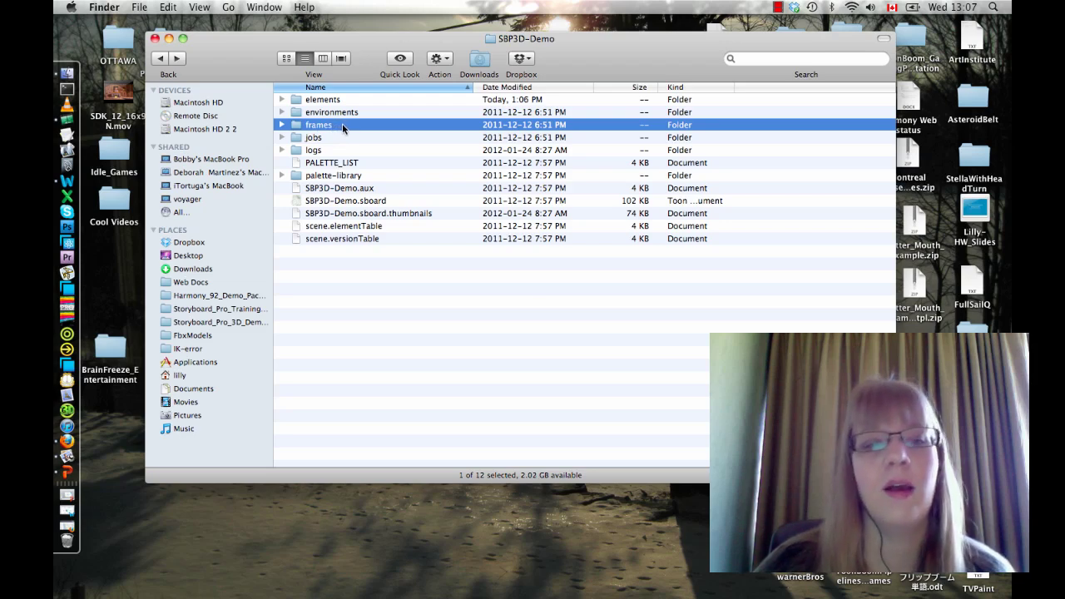
{"action": "double_click", "coordinate": [342, 124]}
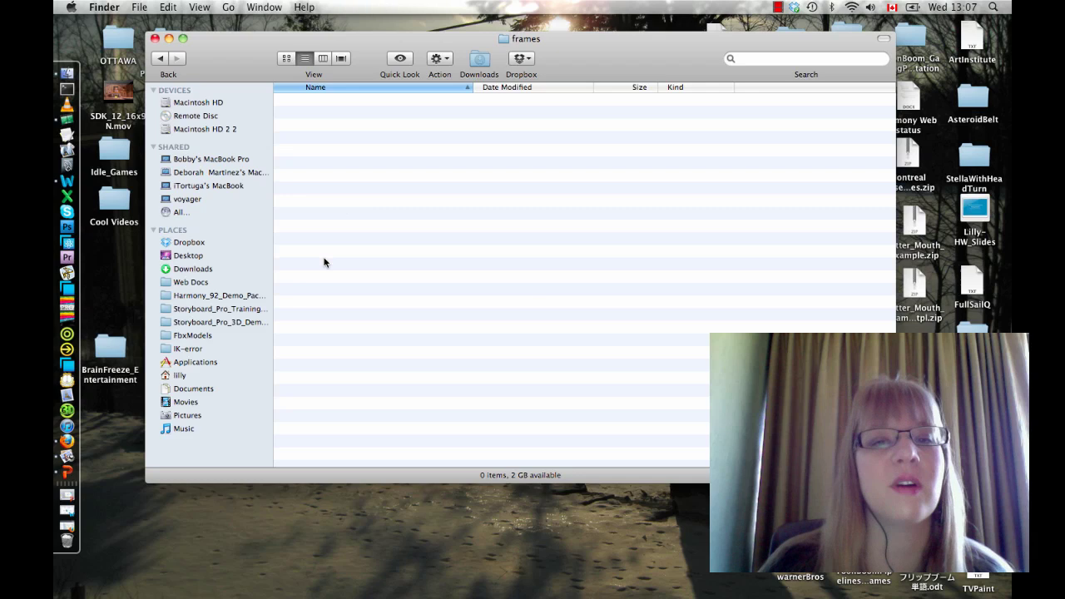
{"action": "left_click", "coordinate": [160, 60]}
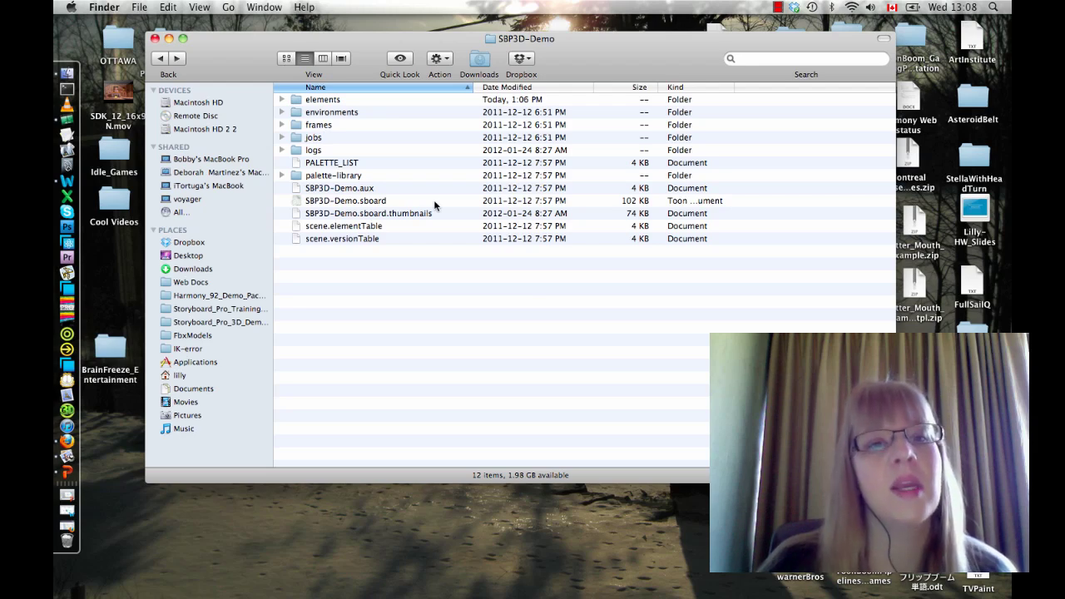
Step: Browse elements > Draw, checking Draw-4.tvg and Draw-5.tvg, then return to elements
{"action": "double_click", "coordinate": [328, 102]}
{"action": "double_click", "coordinate": [317, 101]}
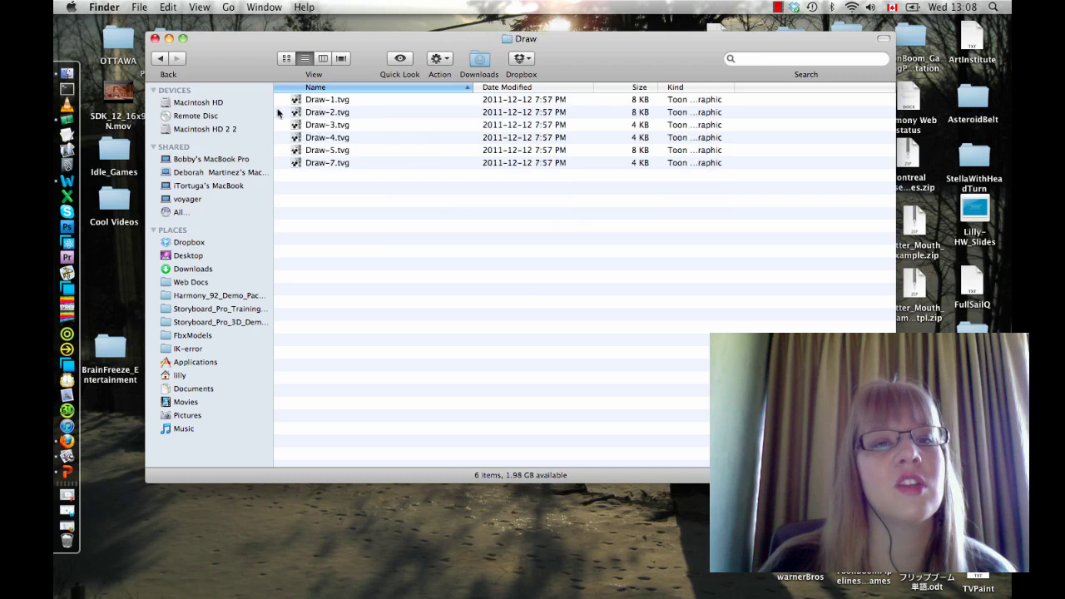
{"action": "left_click", "coordinate": [347, 139]}
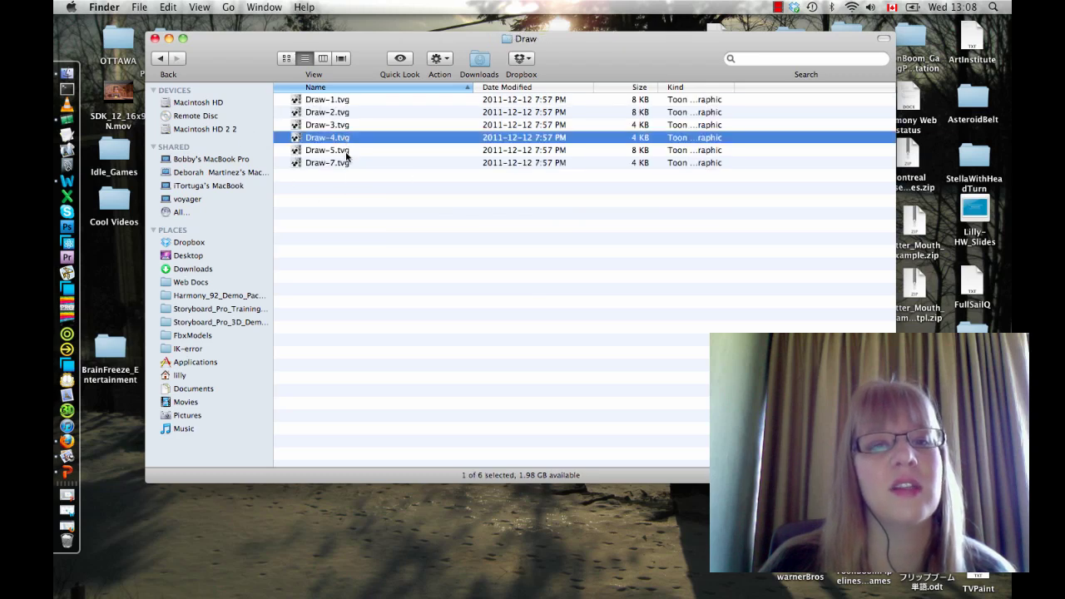
{"action": "left_click", "coordinate": [645, 153]}
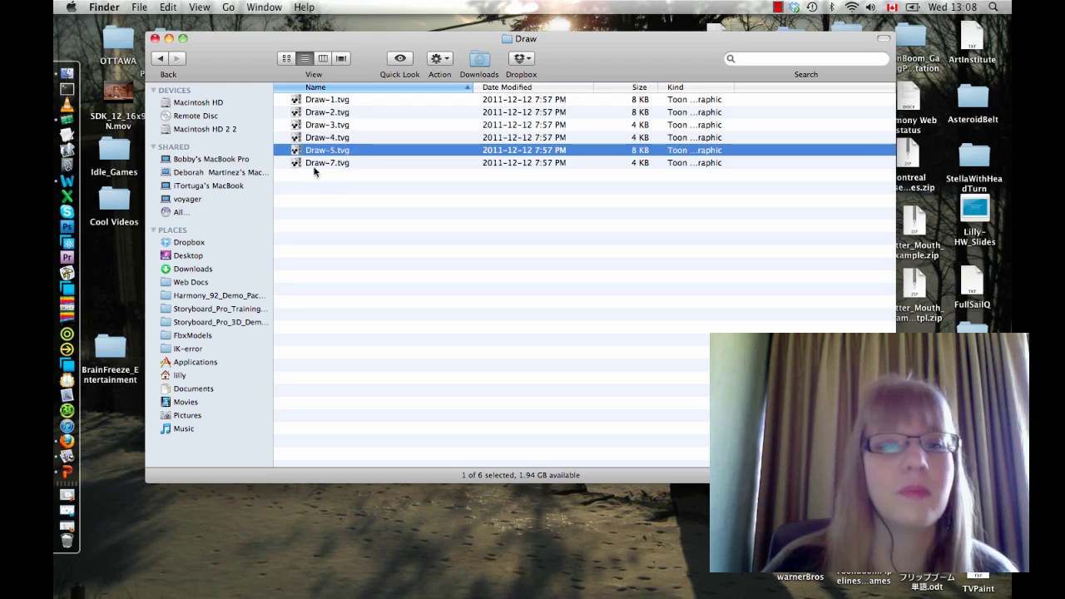
{"action": "left_click", "coordinate": [160, 60]}
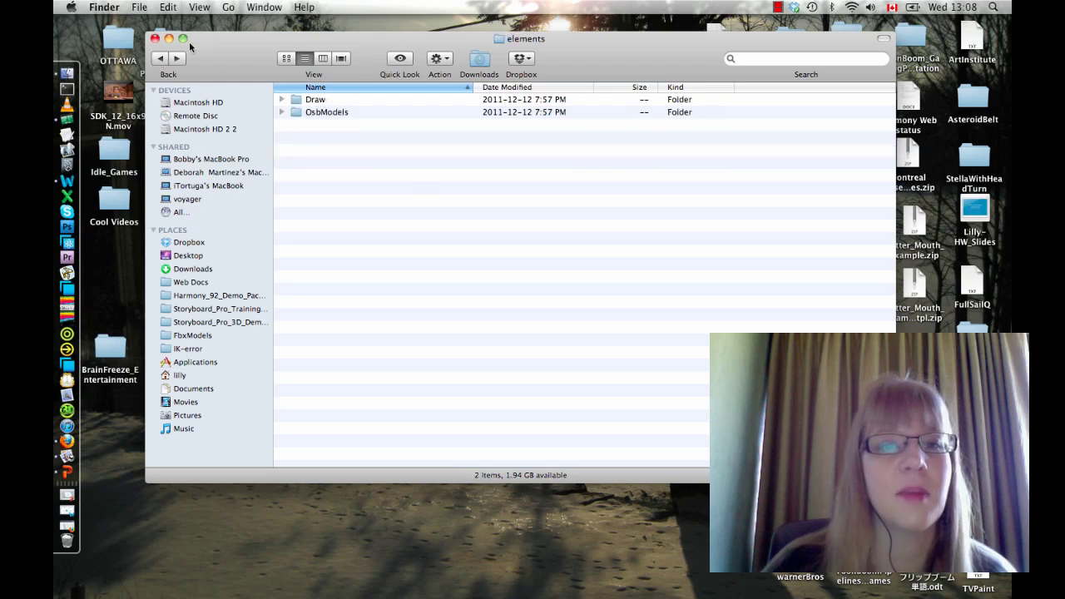
Step: Return to SBP3D-Demo, peek into the empty frames folder, and come back
{"action": "left_click", "coordinate": [159, 60]}
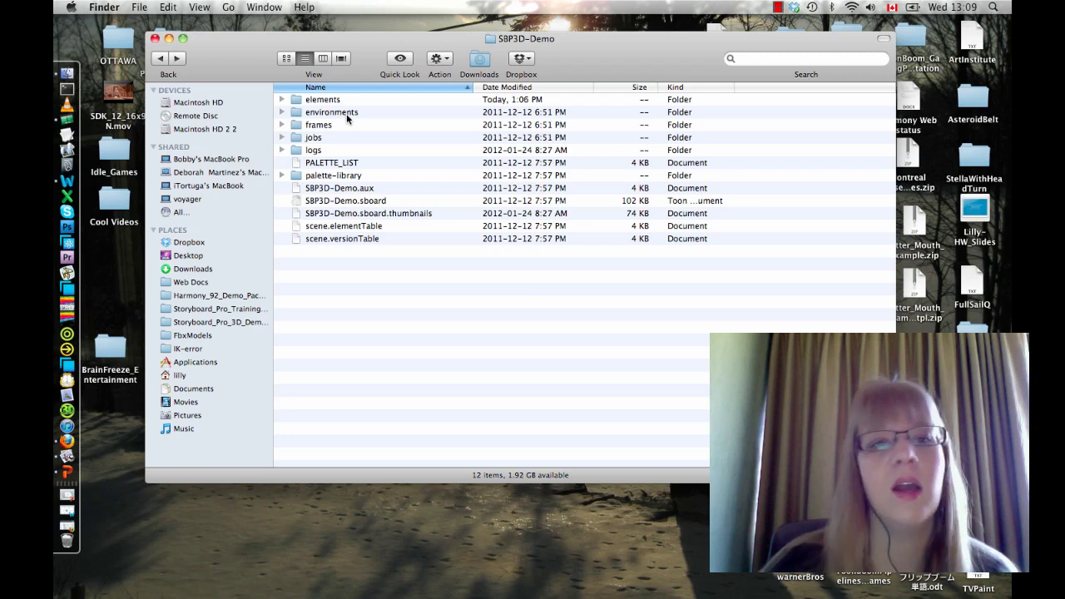
{"action": "double_click", "coordinate": [325, 124]}
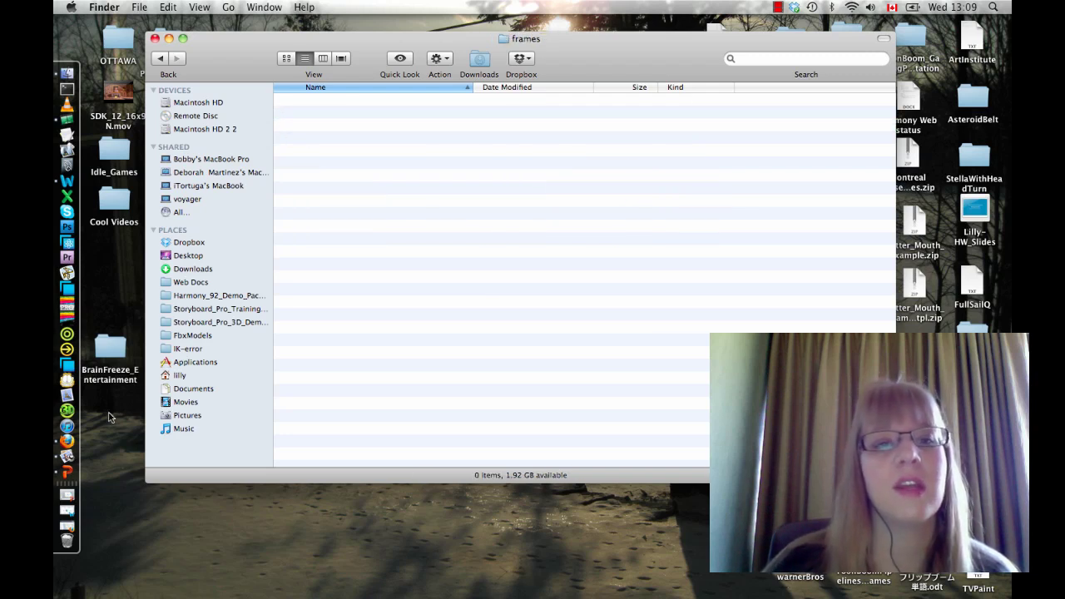
{"action": "left_click", "coordinate": [160, 60]}
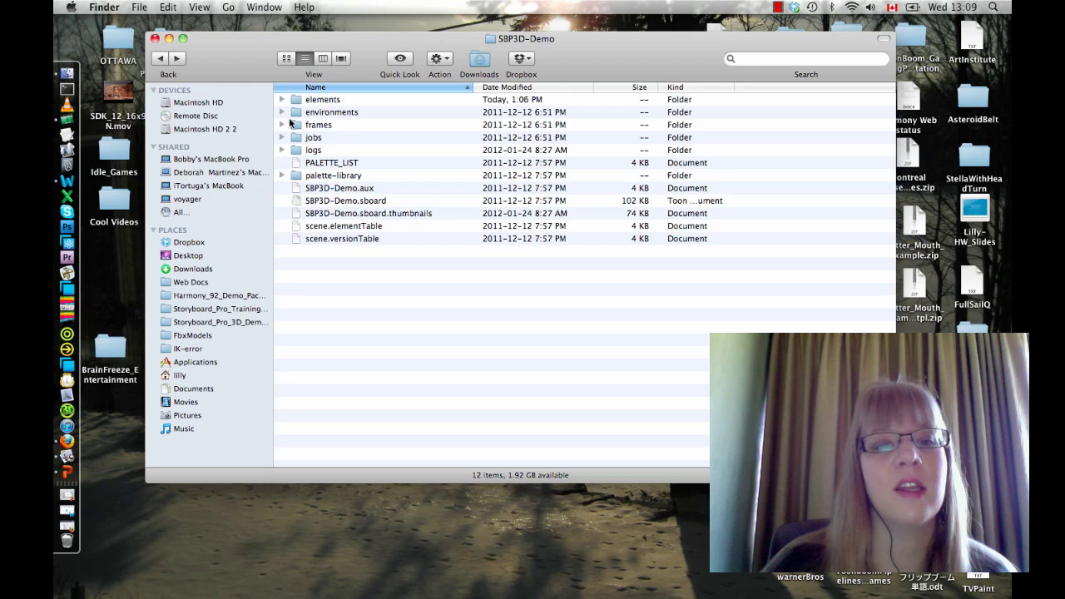
{"action": "left_click", "coordinate": [162, 60]}
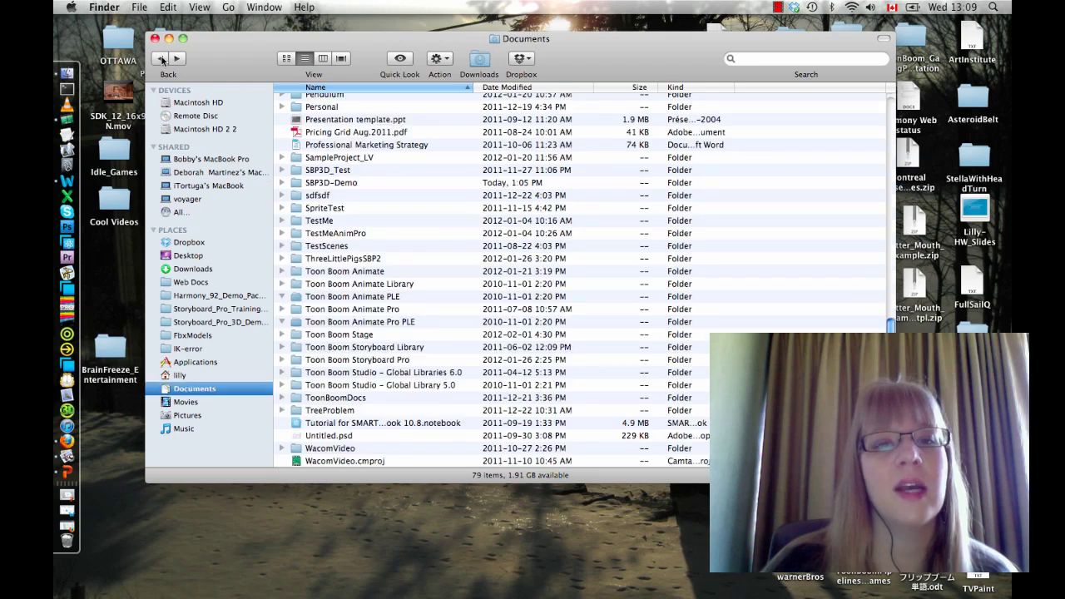
{"action": "left_click", "coordinate": [336, 185]}
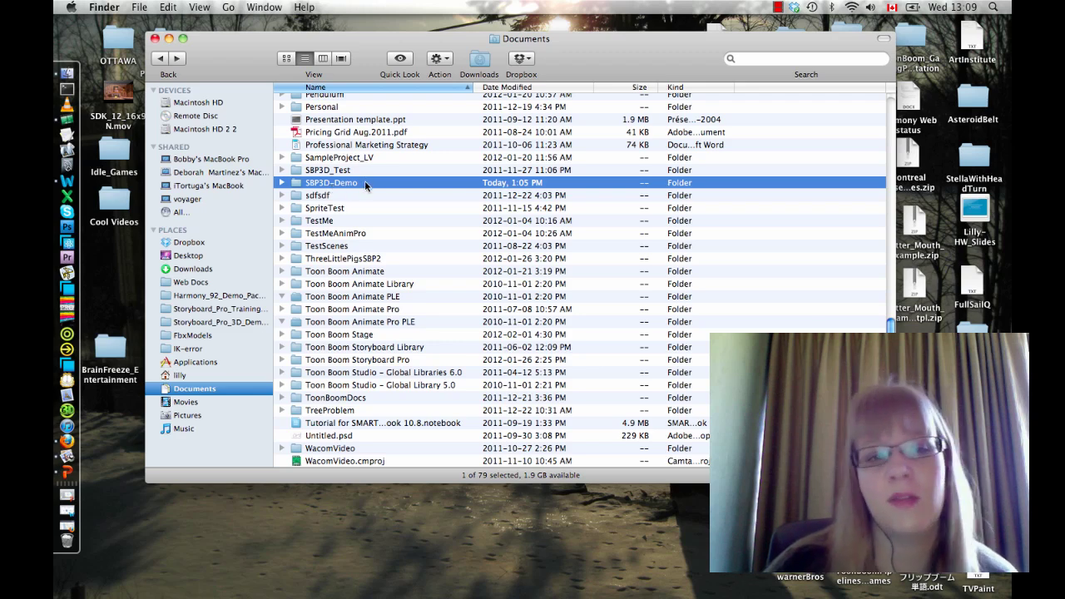
Step: Compress SBP3D-Demo into a 942 KB SBP3D-Demo.zip, then reopen the folder's context menu
{"action": "right_click", "coordinate": [365, 184]}
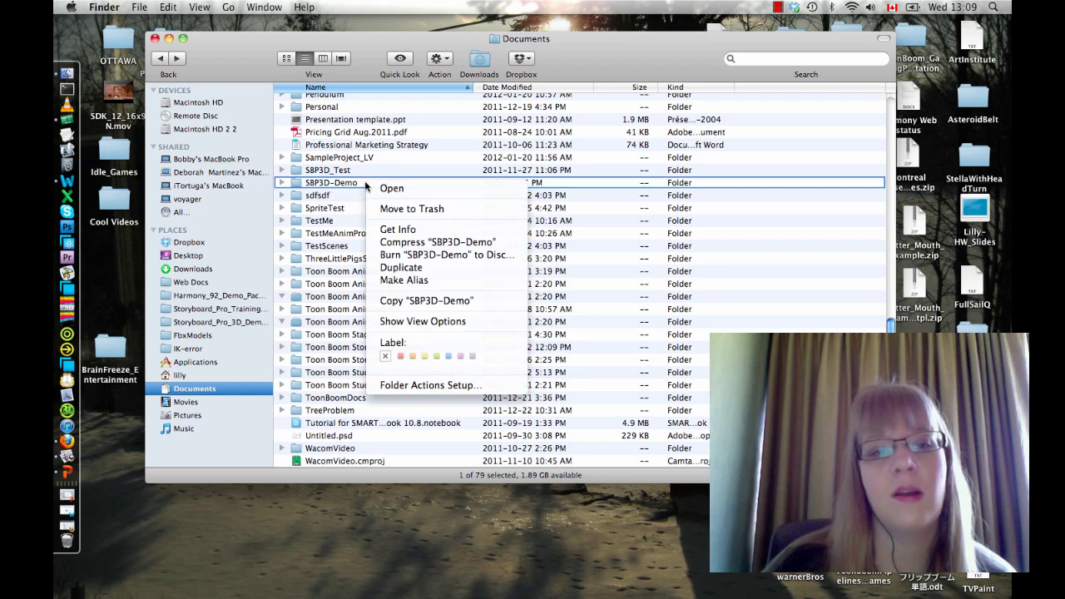
{"action": "left_click", "coordinate": [503, 245]}
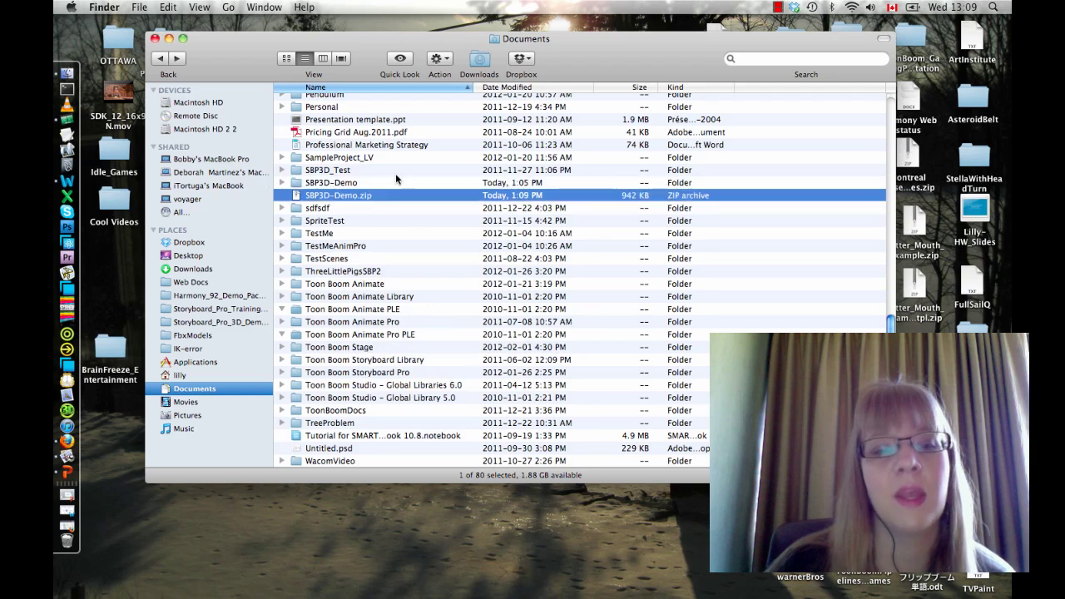
{"action": "left_click", "coordinate": [370, 183]}
{"action": "right_click", "coordinate": [371, 183]}
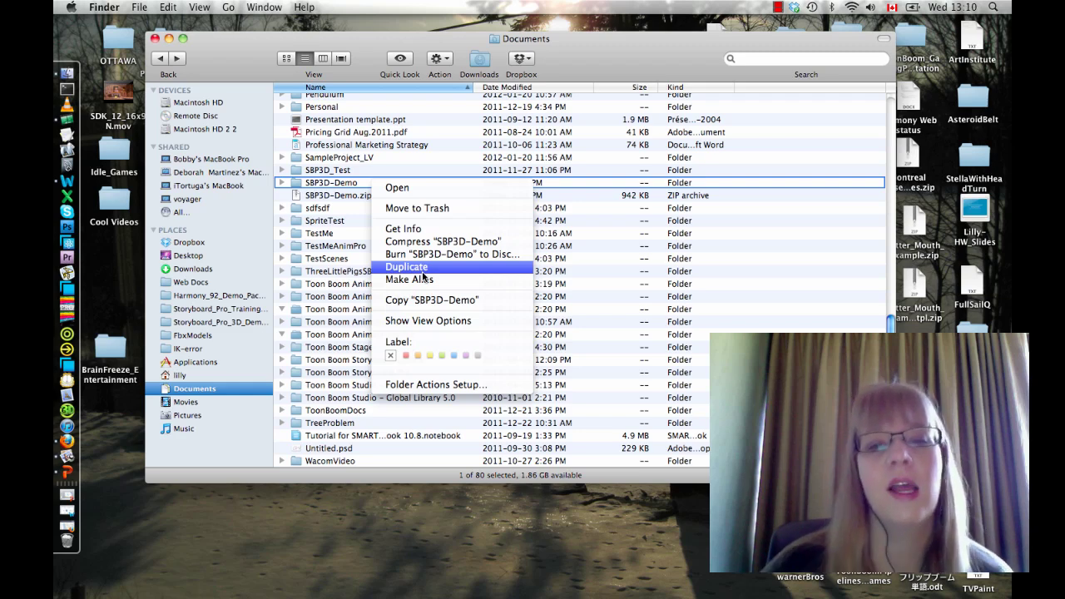
Step: Dismiss the context menu and select the new SBP3D-Demo.zip archive
{"action": "left_click", "coordinate": [332, 196]}
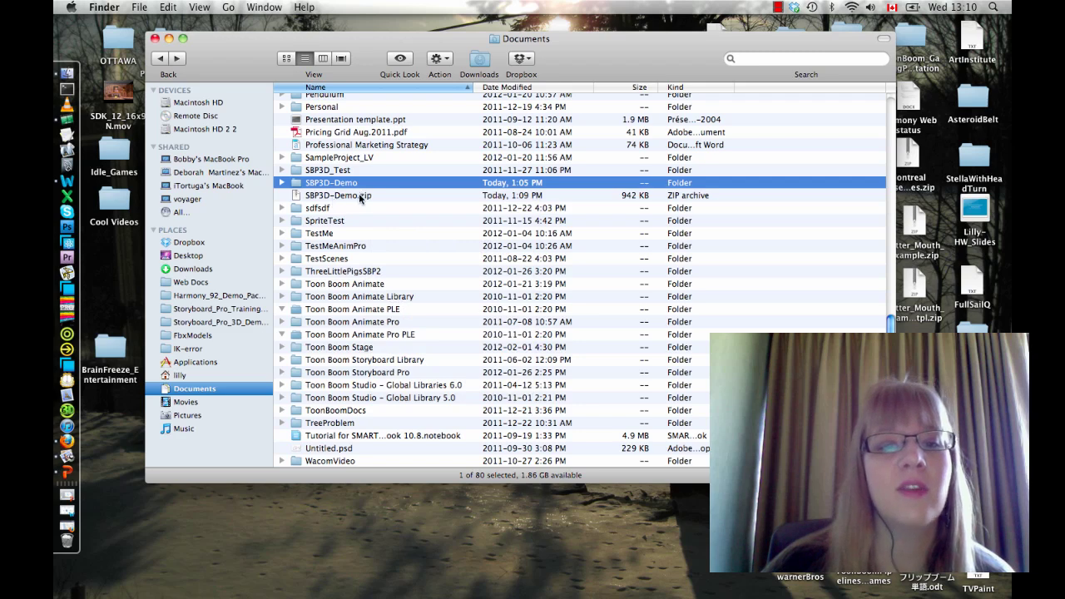
{"action": "left_click", "coordinate": [360, 196]}
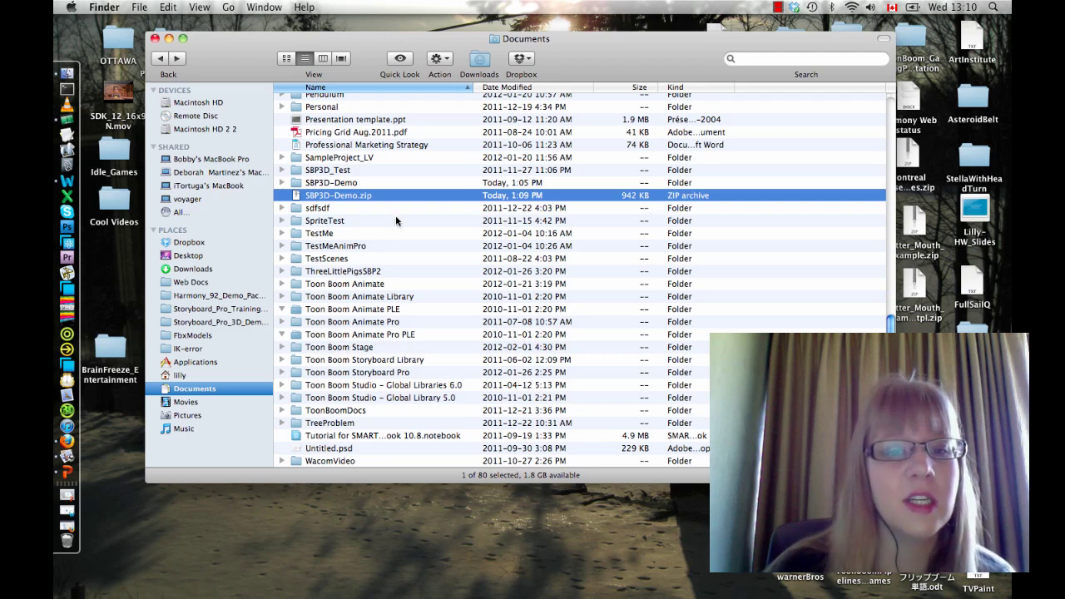
{"action": "scroll", "coordinate": [395, 215], "scroll_direction": "up", "scroll_amount": 2}
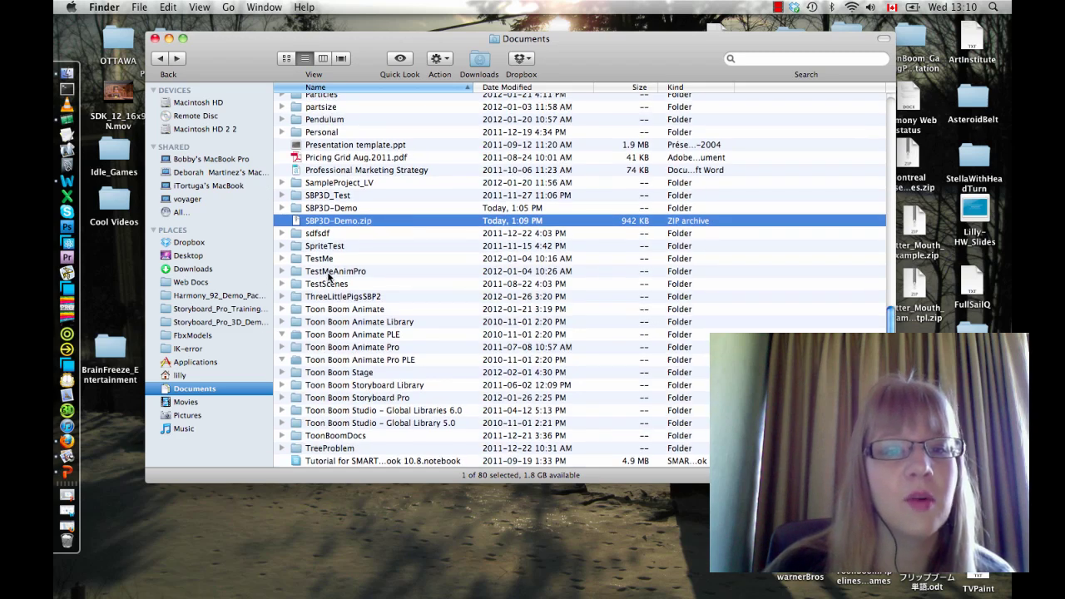
Step: Open TestMeAnimPro and compare the TestMeAnimPro.anim, .anim~ and .aux~ files
{"action": "double_click", "coordinate": [328, 275]}
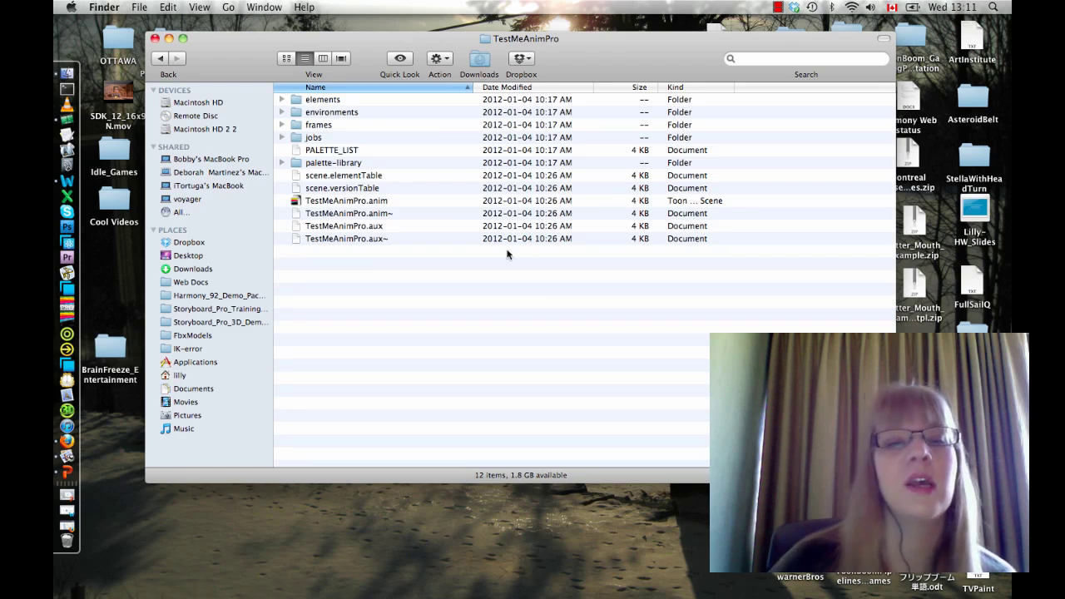
{"action": "left_click", "coordinate": [372, 203]}
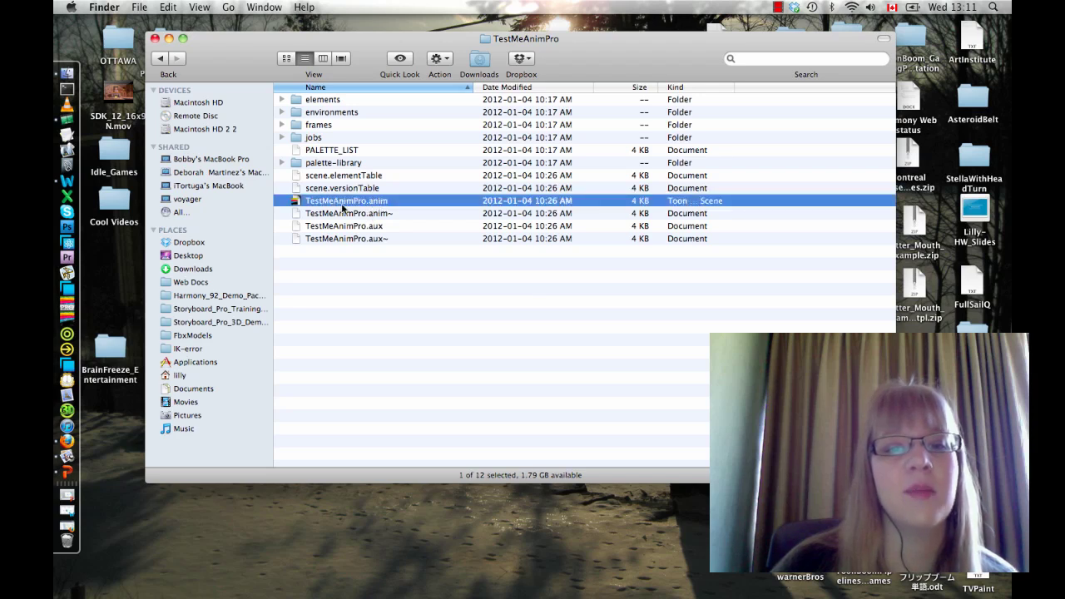
{"action": "left_click", "coordinate": [372, 217]}
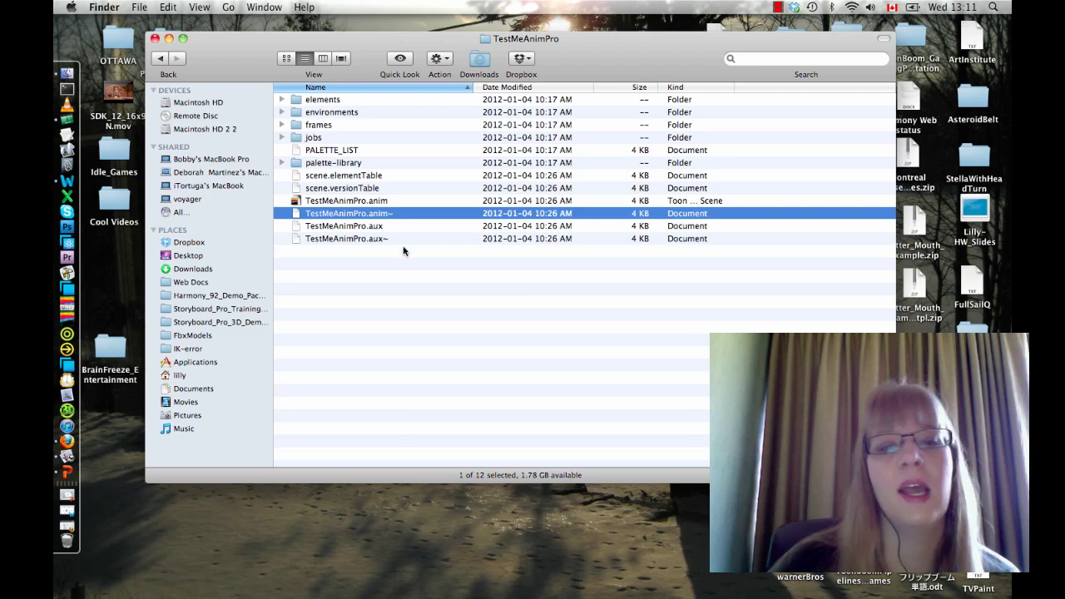
{"action": "left_click", "coordinate": [383, 240]}
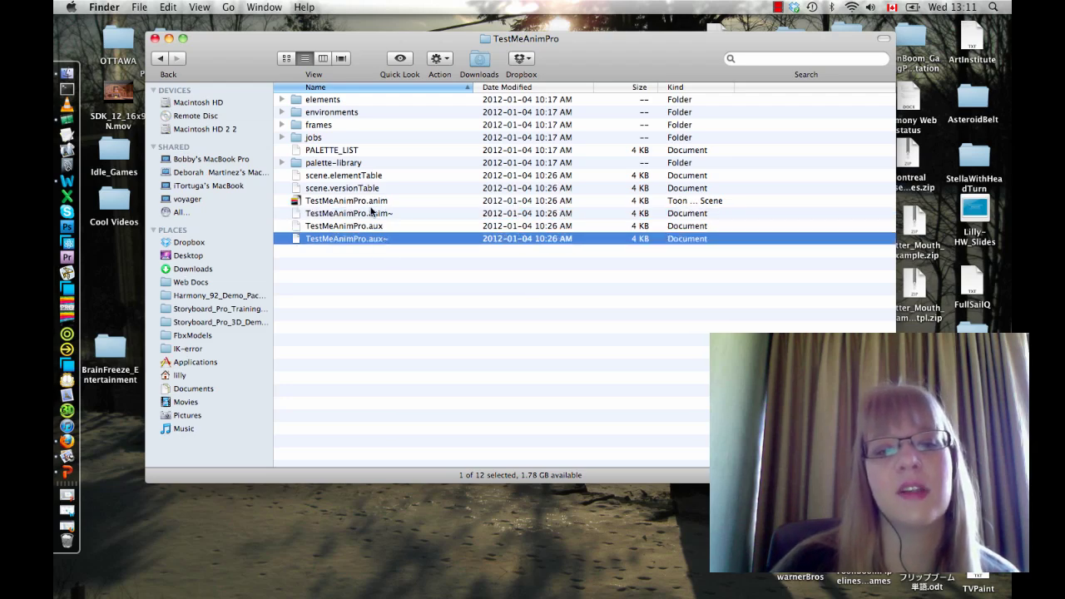
{"action": "left_click", "coordinate": [374, 203]}
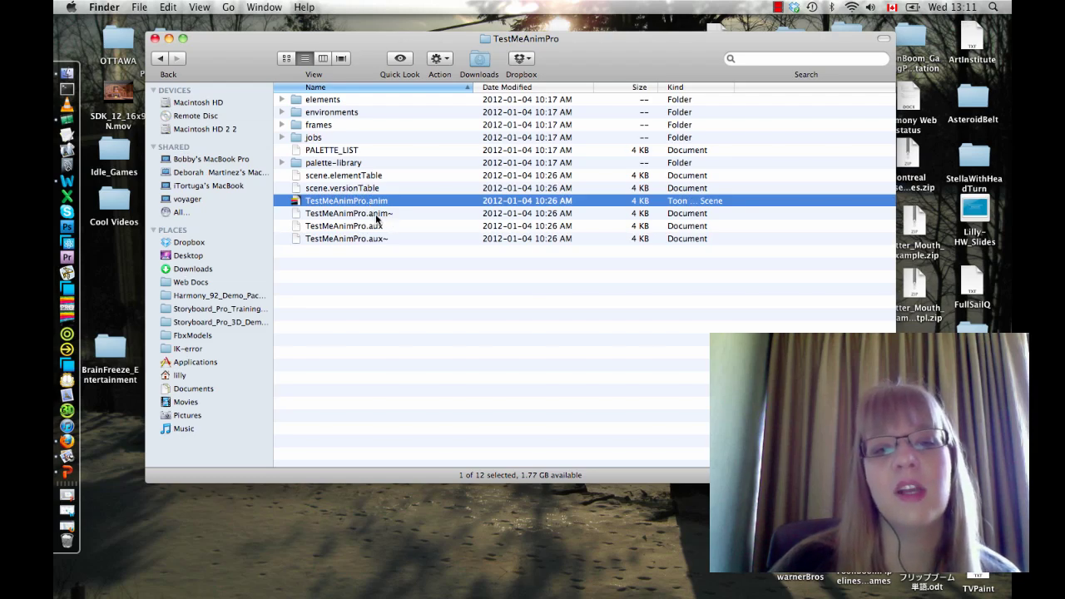
{"action": "left_click", "coordinate": [376, 215]}
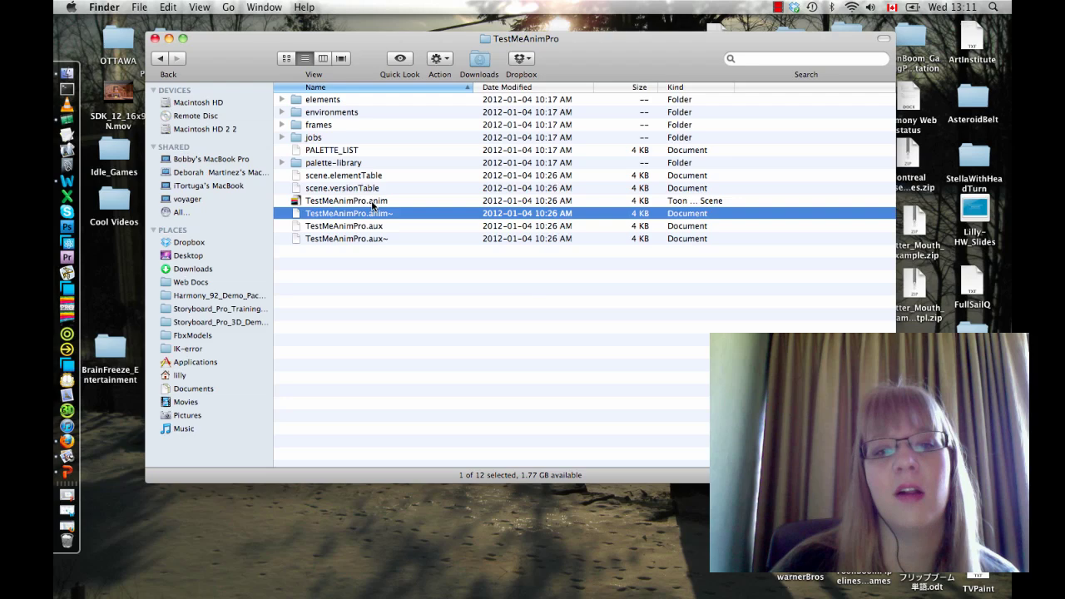
{"action": "left_click", "coordinate": [374, 202]}
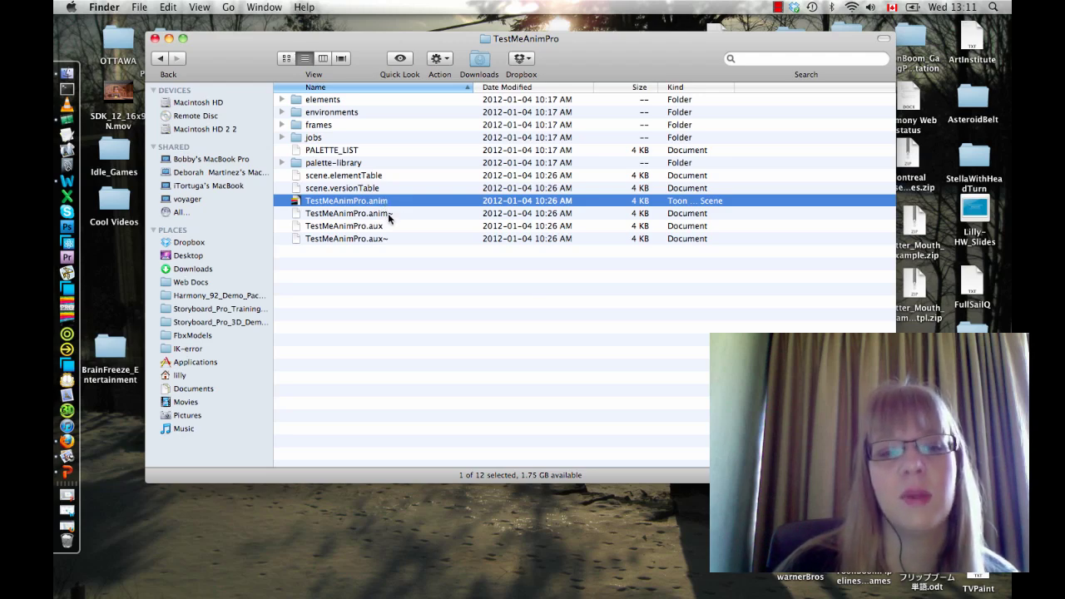
{"action": "left_click", "coordinate": [391, 214]}
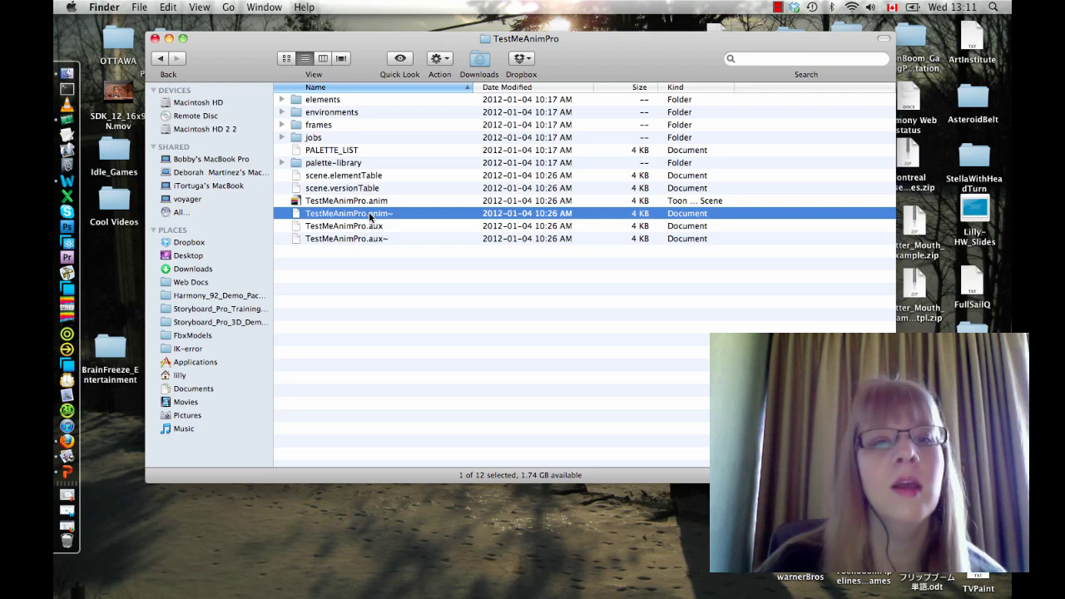
Step: Inspect the frames, elements and ReadMe subfolders of TestMeAnimPro
{"action": "double_click", "coordinate": [316, 126]}
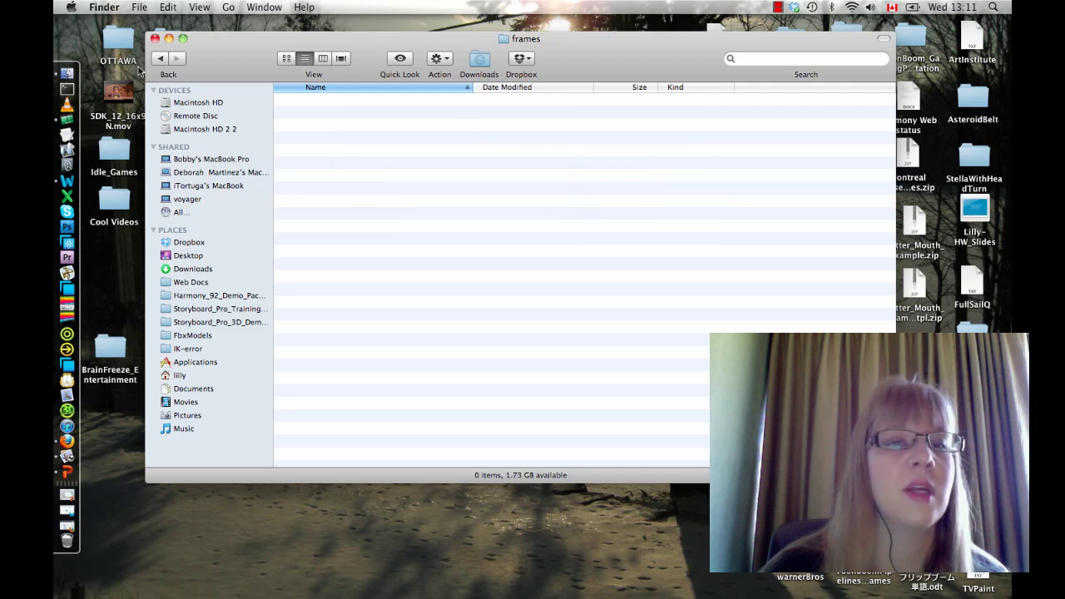
{"action": "left_click", "coordinate": [160, 64]}
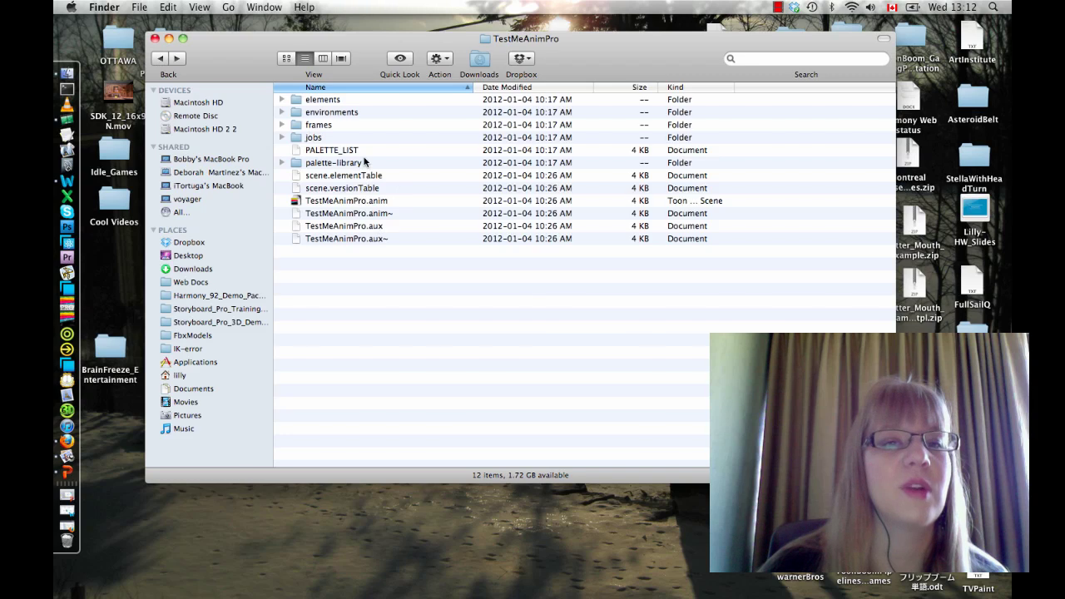
{"action": "double_click", "coordinate": [323, 100]}
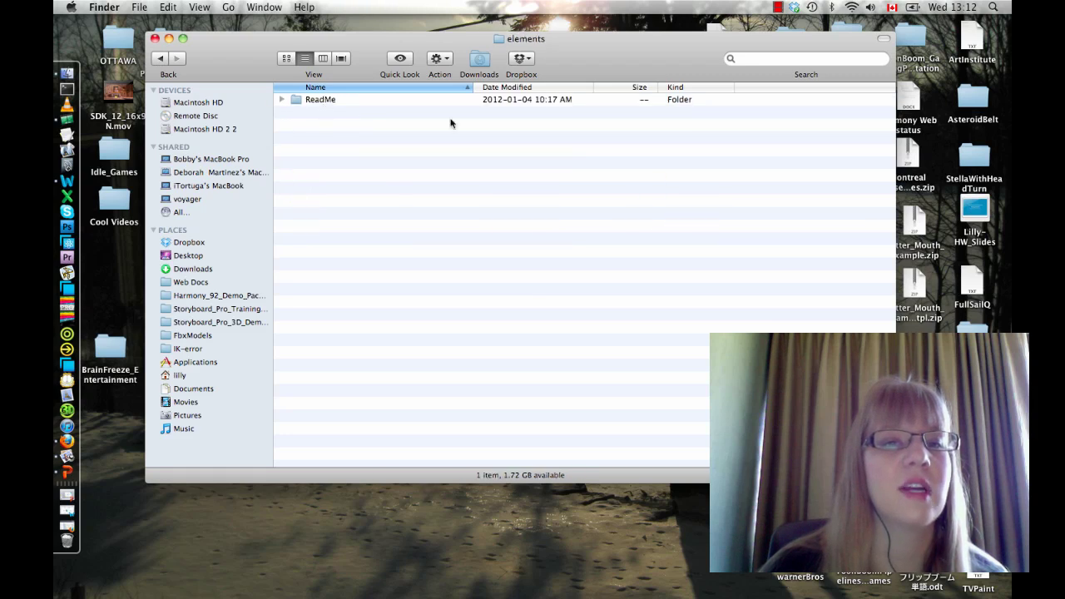
{"action": "double_click", "coordinate": [314, 100]}
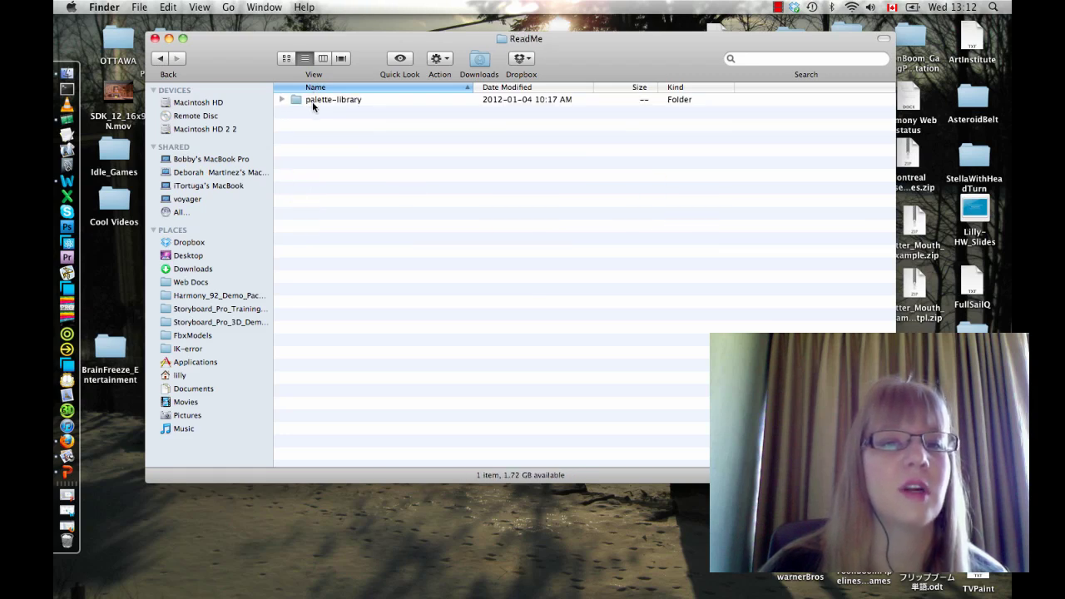
{"action": "left_click", "coordinate": [161, 61]}
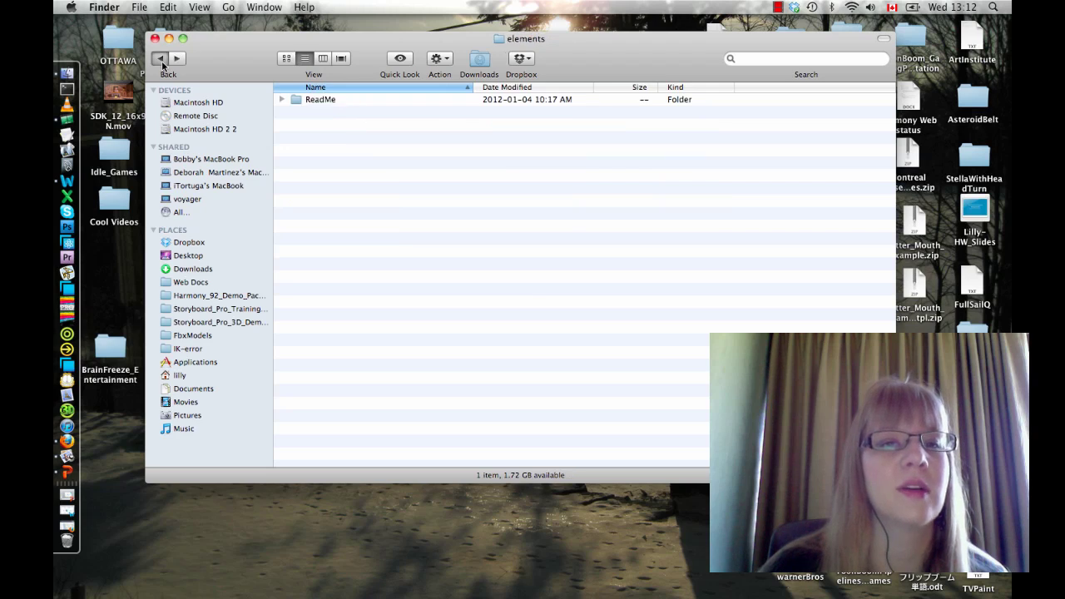
{"action": "left_click", "coordinate": [162, 64]}
Step: Check TestMeAnimPro.plt in palette-library, then go back up to Documents
{"action": "double_click", "coordinate": [337, 165]}
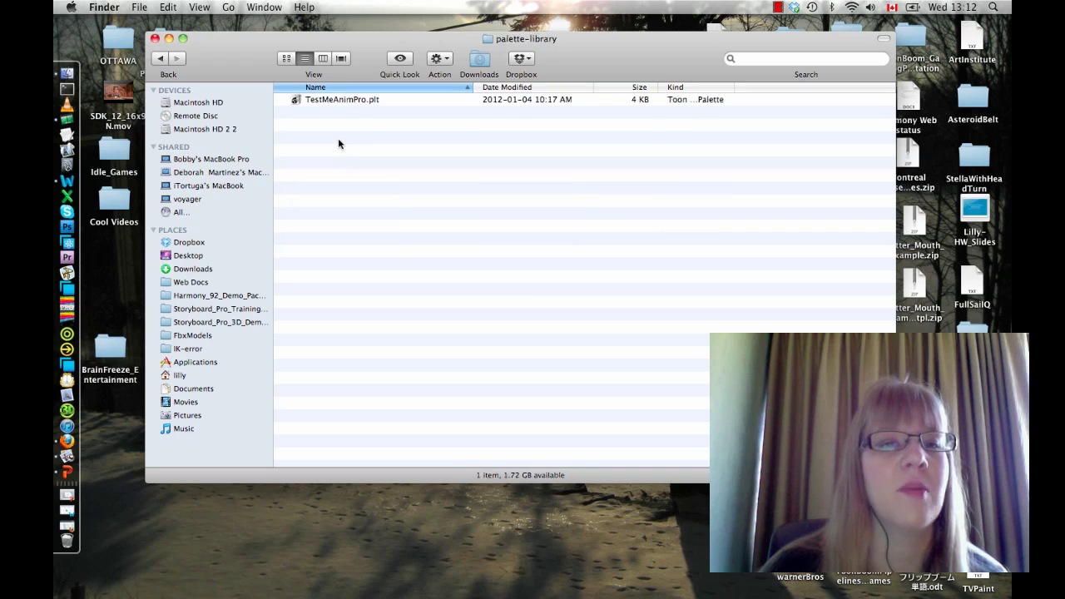
{"action": "left_click", "coordinate": [325, 103]}
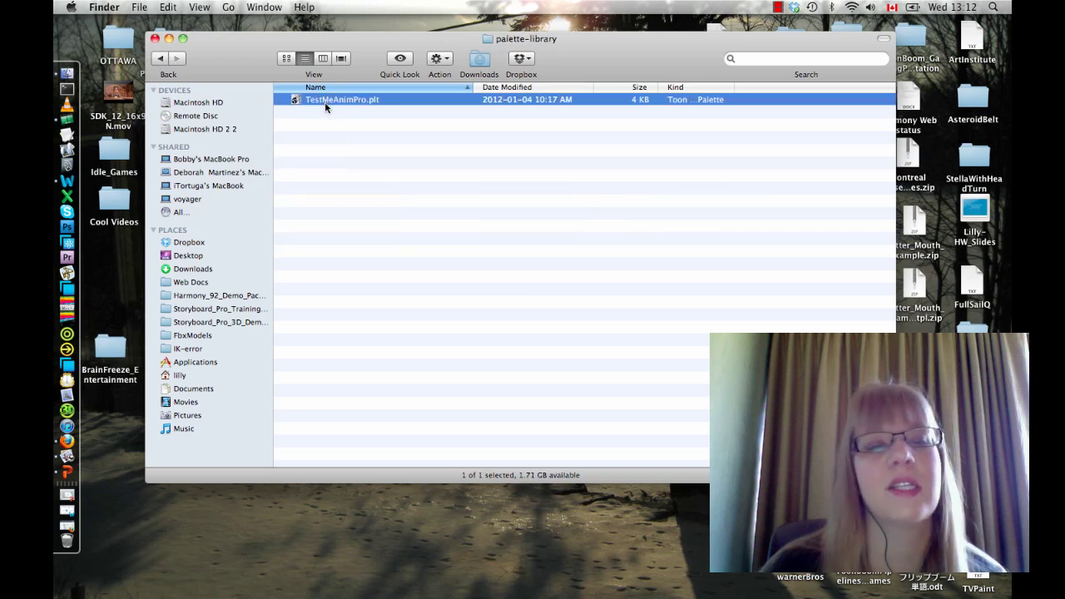
{"action": "left_click", "coordinate": [162, 60]}
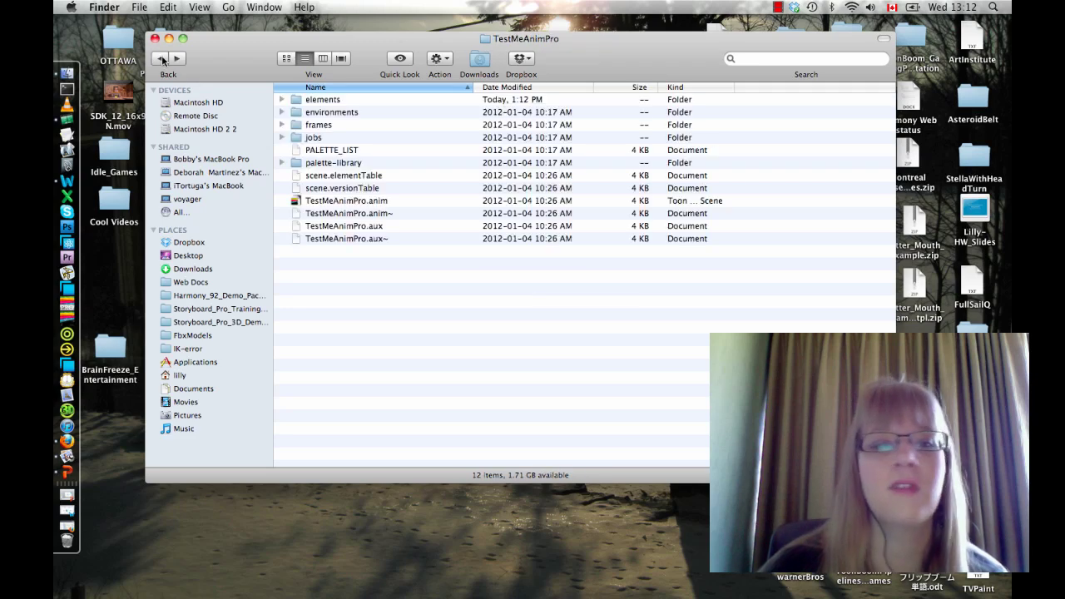
{"action": "left_click", "coordinate": [162, 60]}
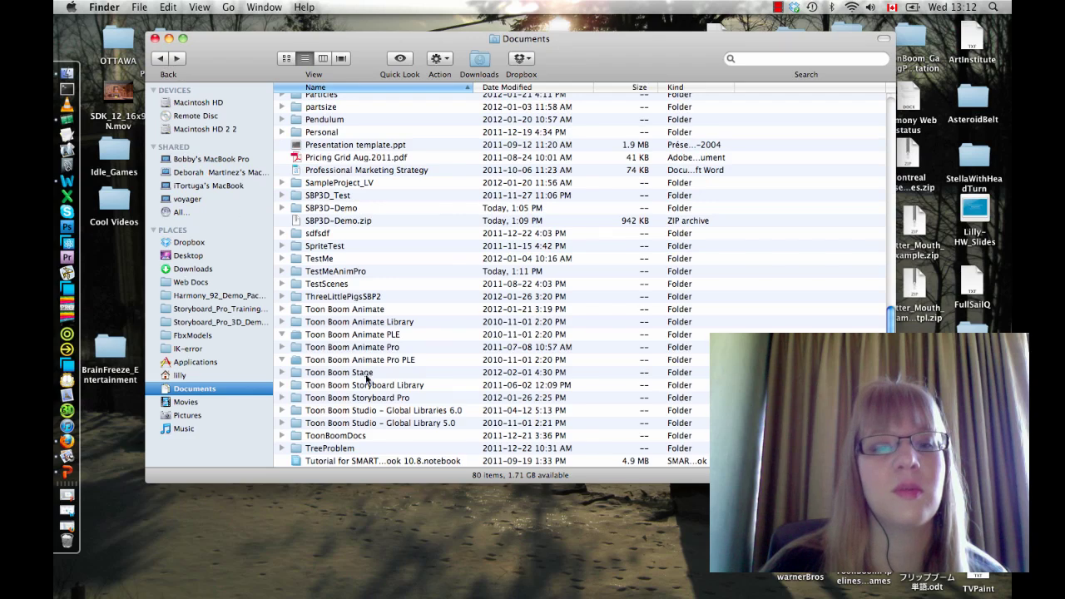
Step: Compress TestMeAnimPro into a 12 KB TestMeAnimPro.zip and select the archive
{"action": "left_click", "coordinate": [341, 273]}
{"action": "scroll", "coordinate": [341, 275], "scroll_direction": "down", "scroll_amount": 2}
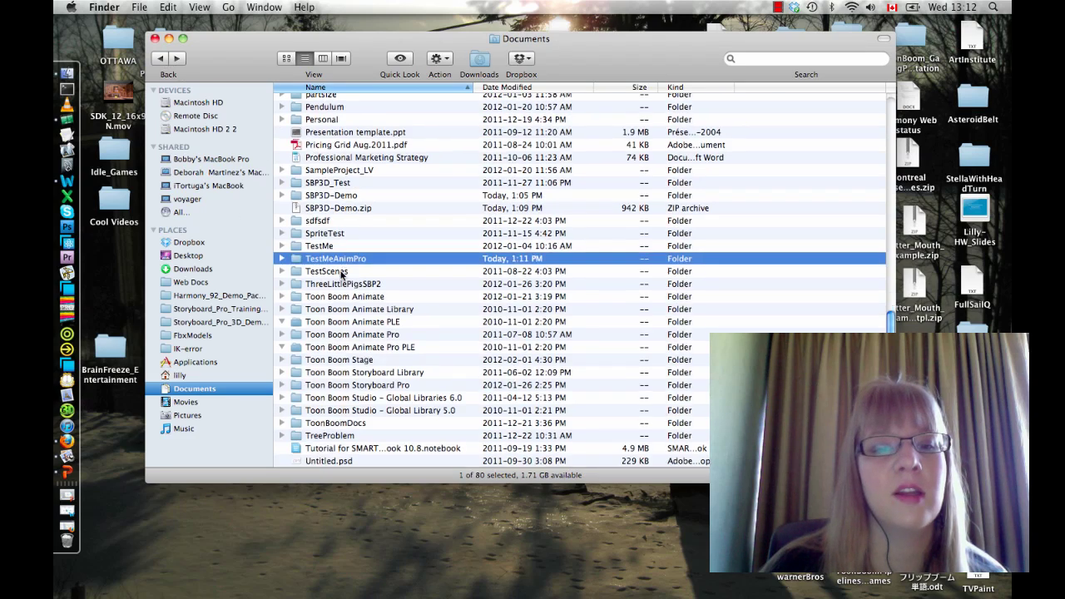
{"action": "right_click", "coordinate": [331, 247]}
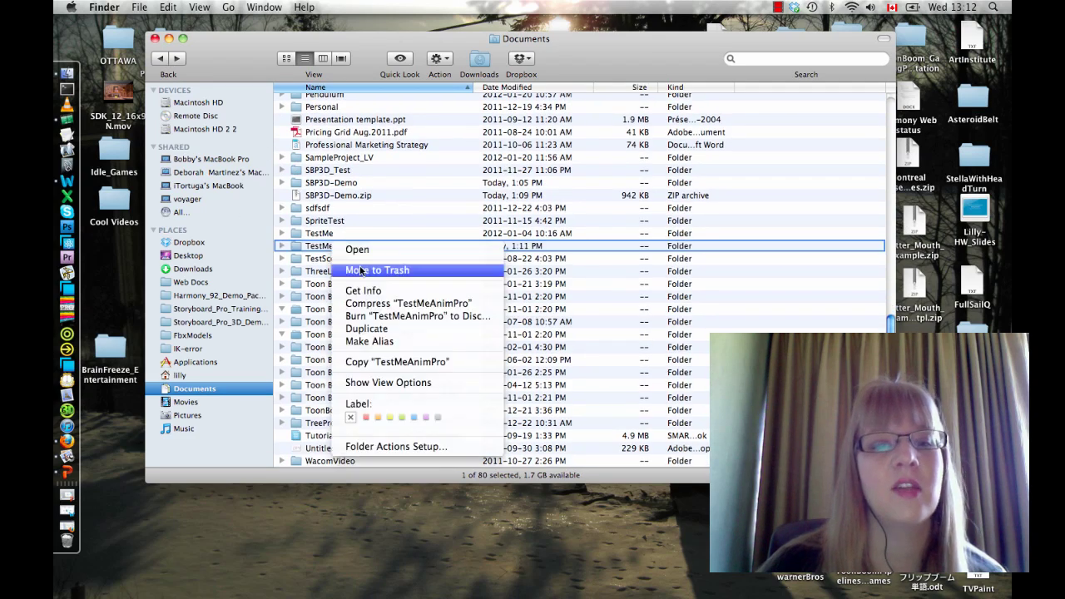
{"action": "left_click", "coordinate": [377, 305]}
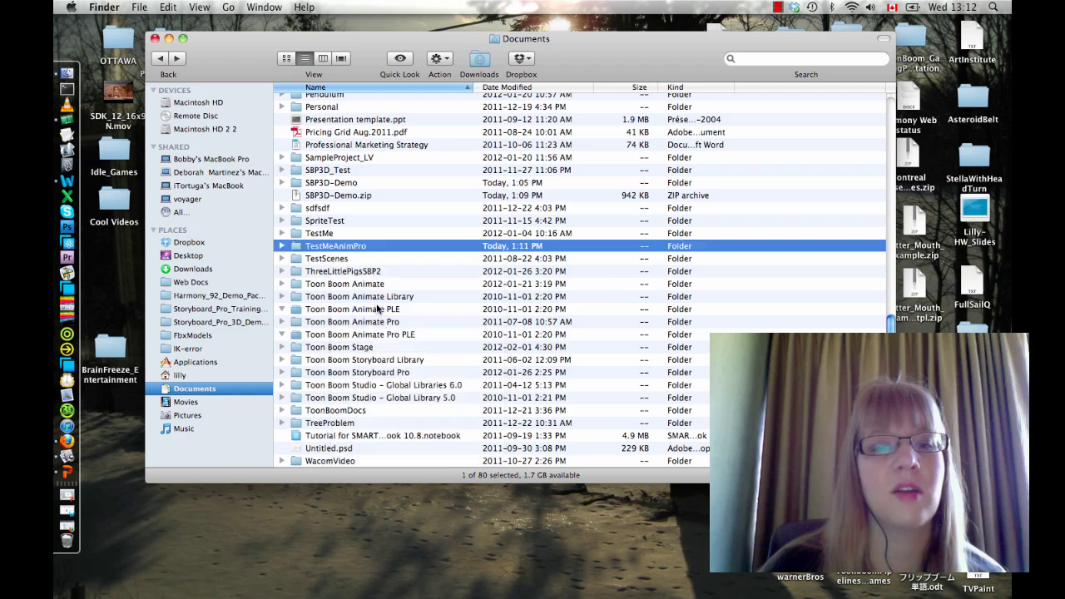
{"action": "left_click", "coordinate": [445, 261]}
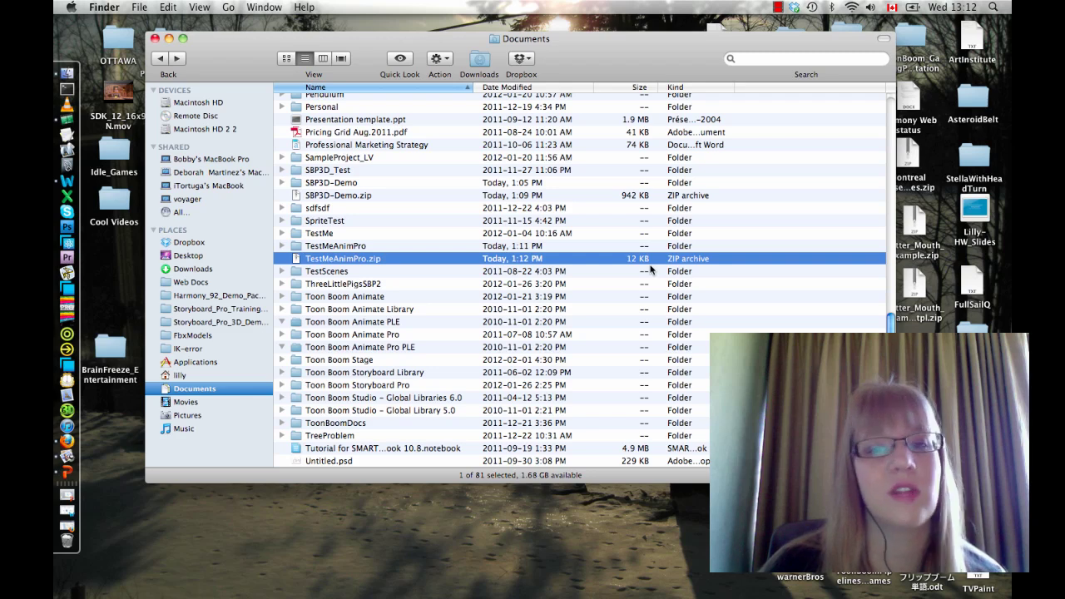
{"action": "scroll", "coordinate": [651, 268], "scroll_direction": "up", "scroll_amount": 1}
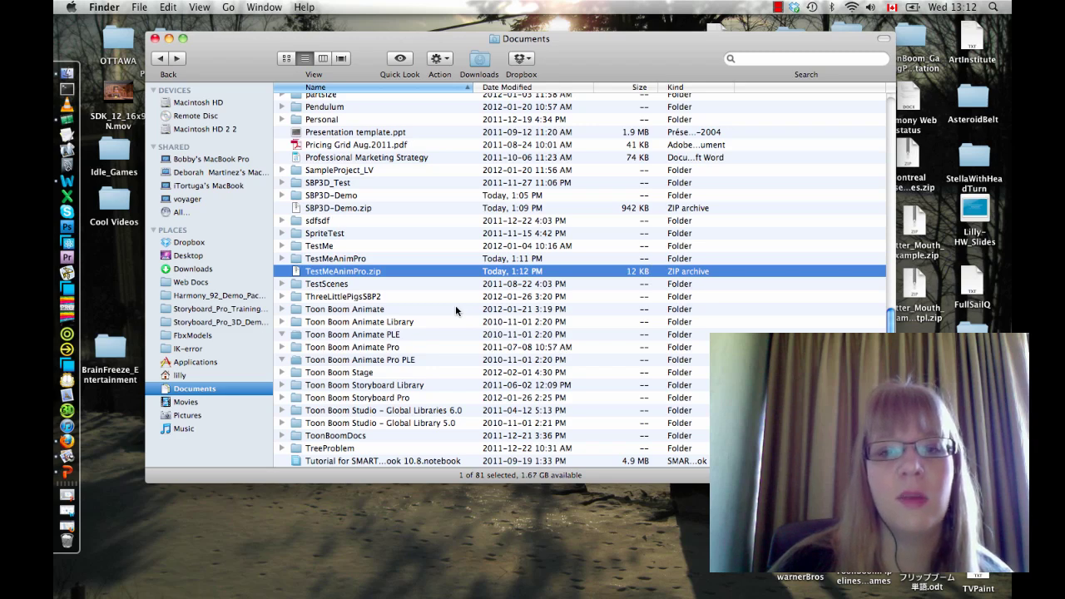
{"action": "scroll", "coordinate": [456, 310], "scroll_direction": "up", "scroll_amount": 1}
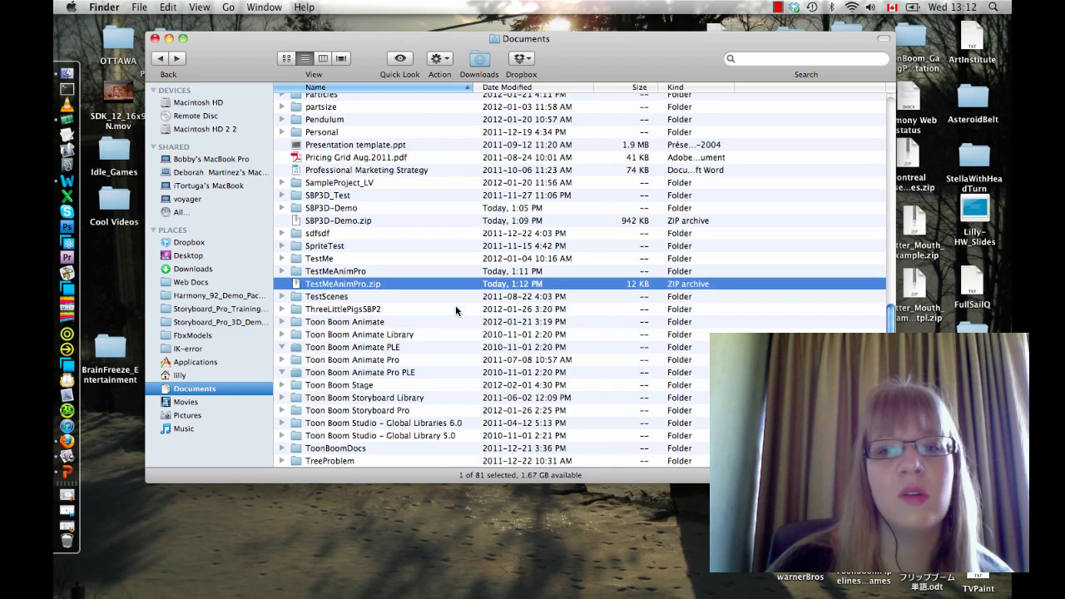